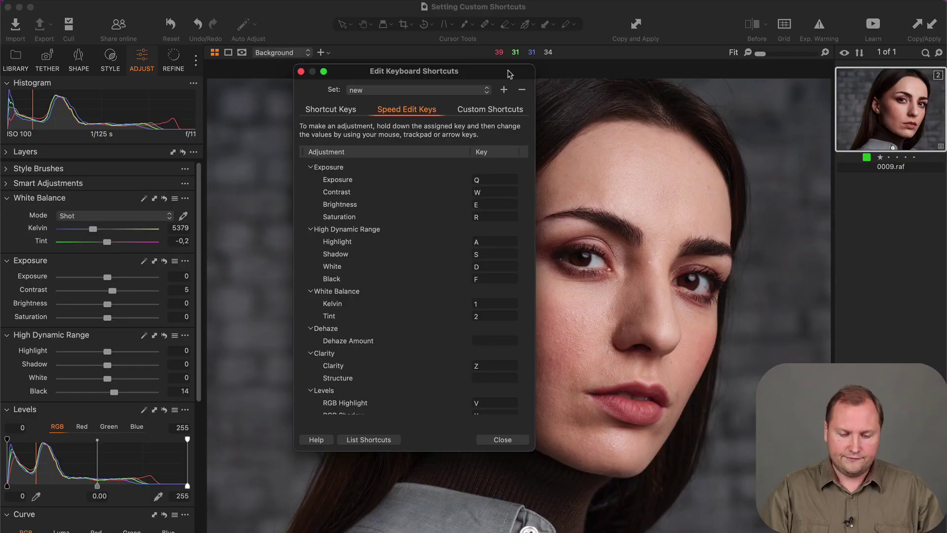
Switch to the Custom Shortcuts tab of the 'new' shortcut set.
left_click(479, 110)
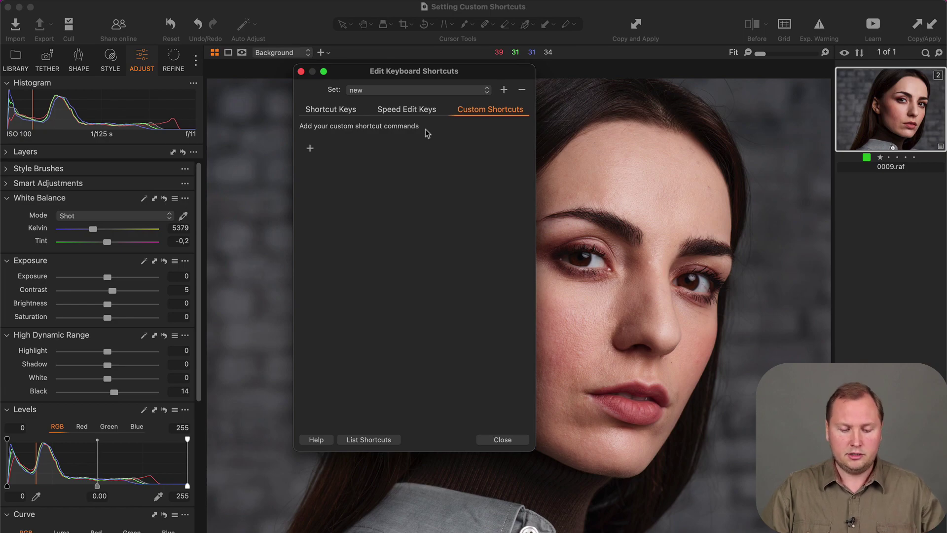
Add a custom shortcut row of the Edit With type.
left_click(309, 148)
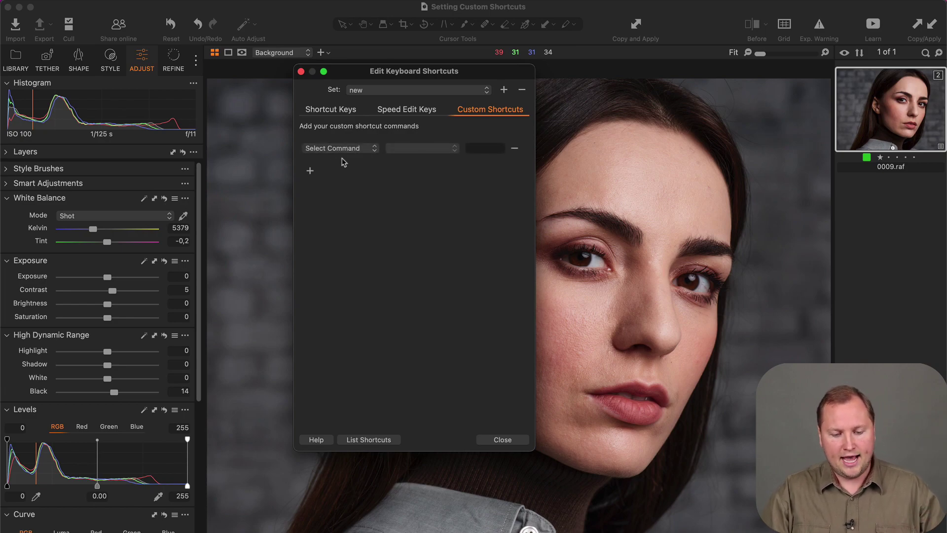
left_click(366, 148)
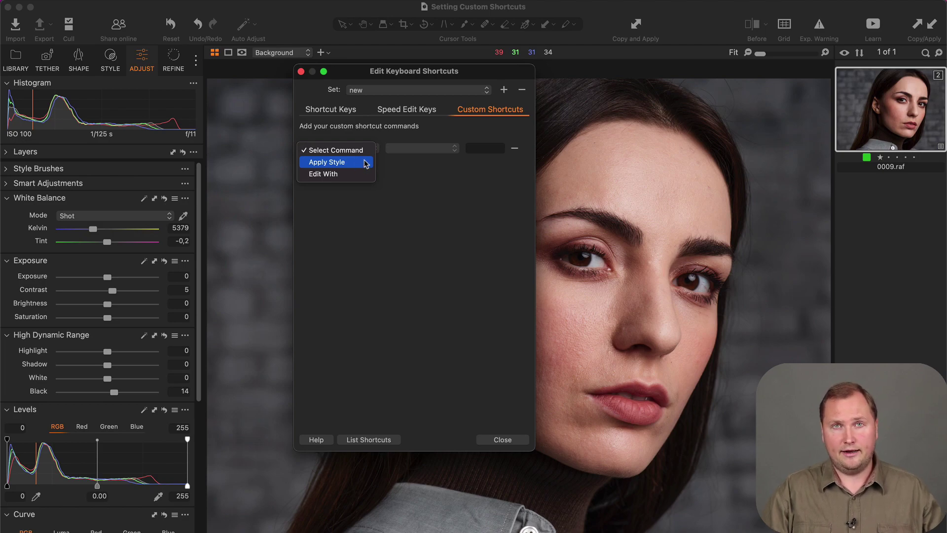
left_click(355, 175)
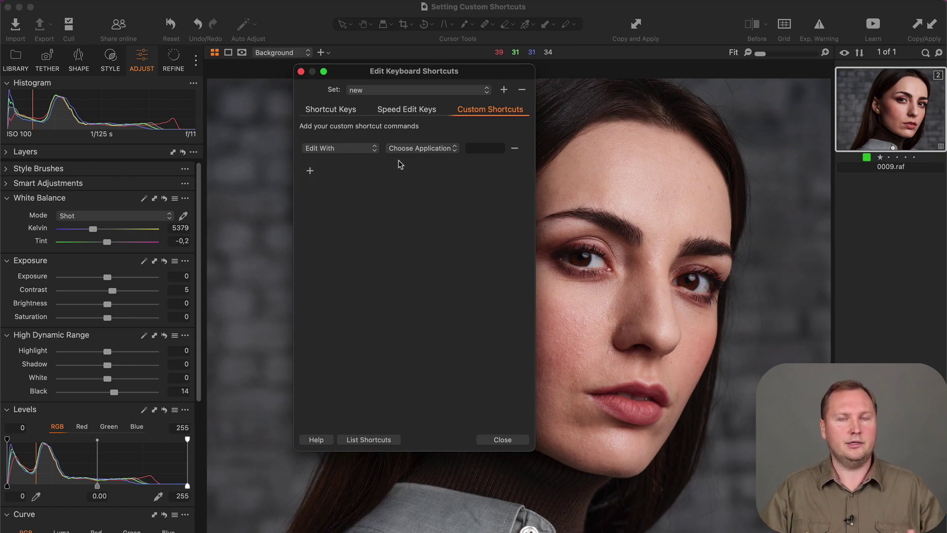
Pick Retouch4me Mattifier from Applications as the editor and assign it Ctrl+Option+Shift+P.
left_click(419, 148)
left_click(423, 158)
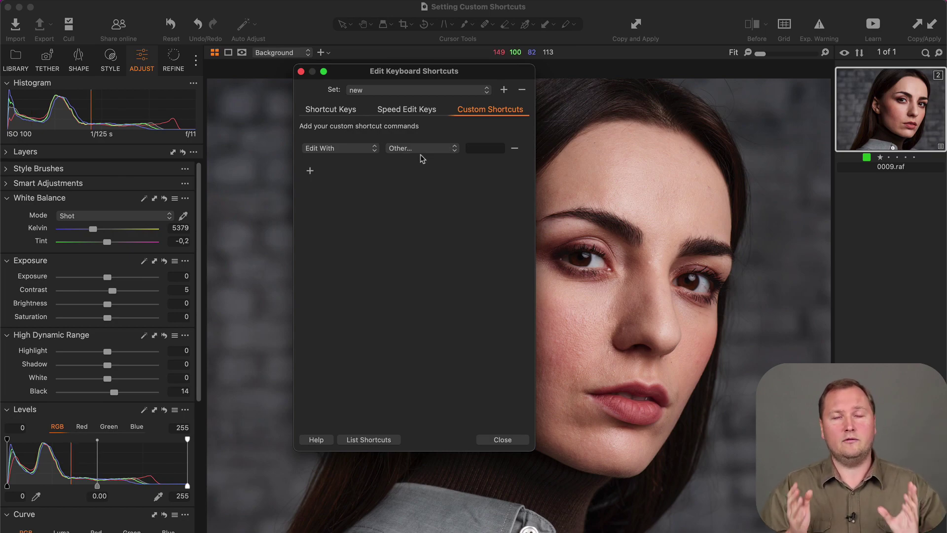
left_click(419, 148)
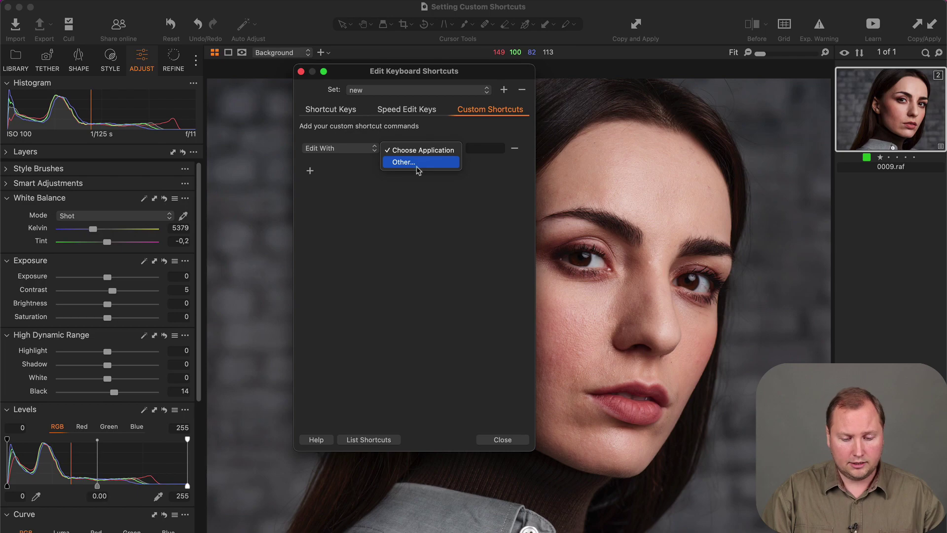
left_click(416, 168)
scroll(237, 205, "down", 10)
scroll(236, 205, "down", 10)
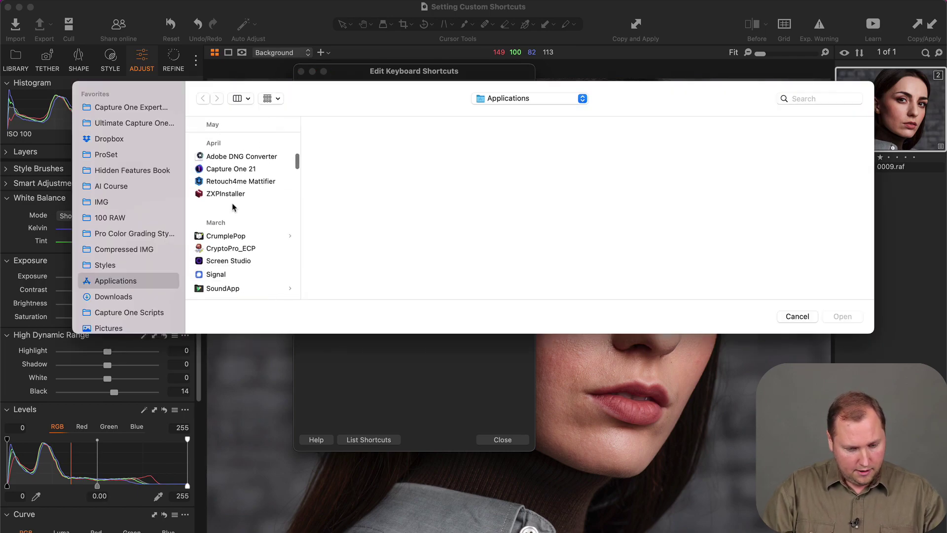
left_click(266, 176)
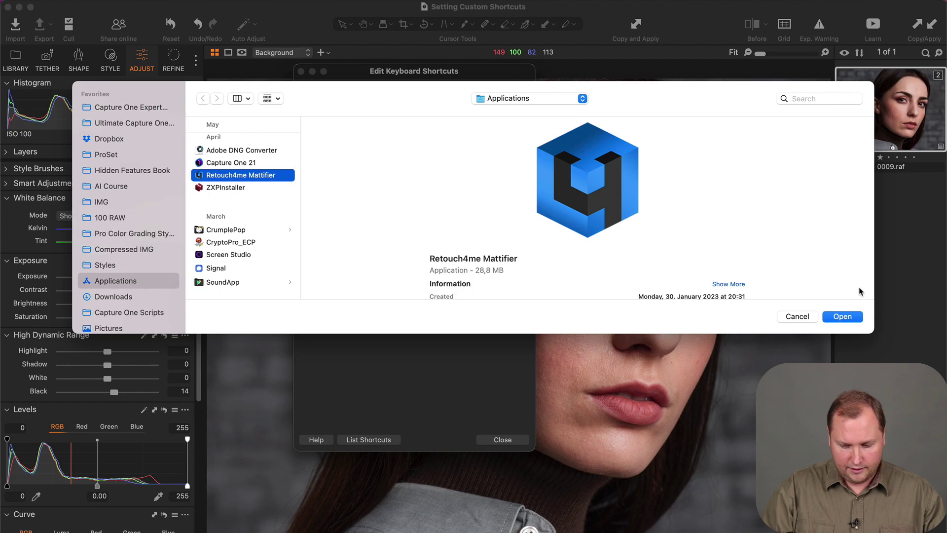
left_click(842, 316)
left_click(493, 149)
key("ctrl+alt+shift+p")
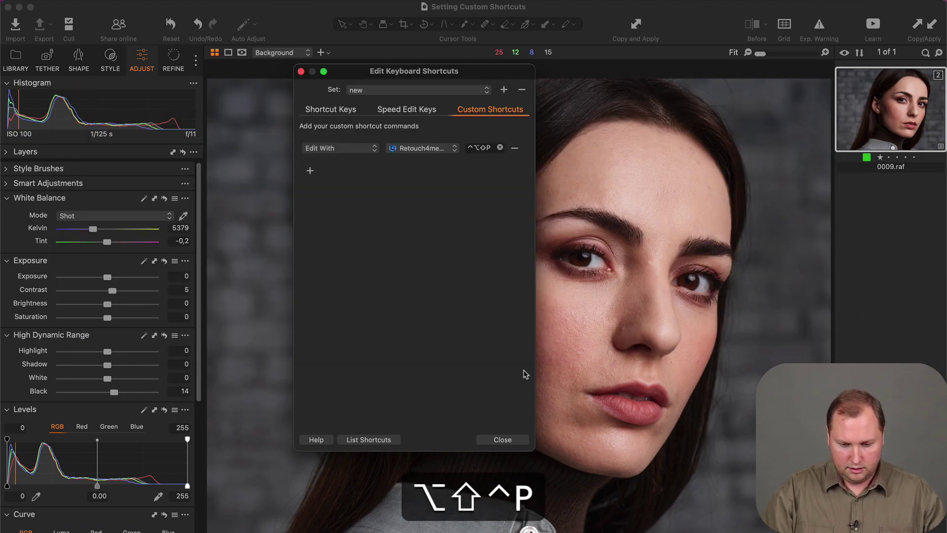
Close the shortcuts editor, then send the portrait to Mattifier as a TIFF variant via Ctrl+Option+Shift+P.
left_click(500, 439)
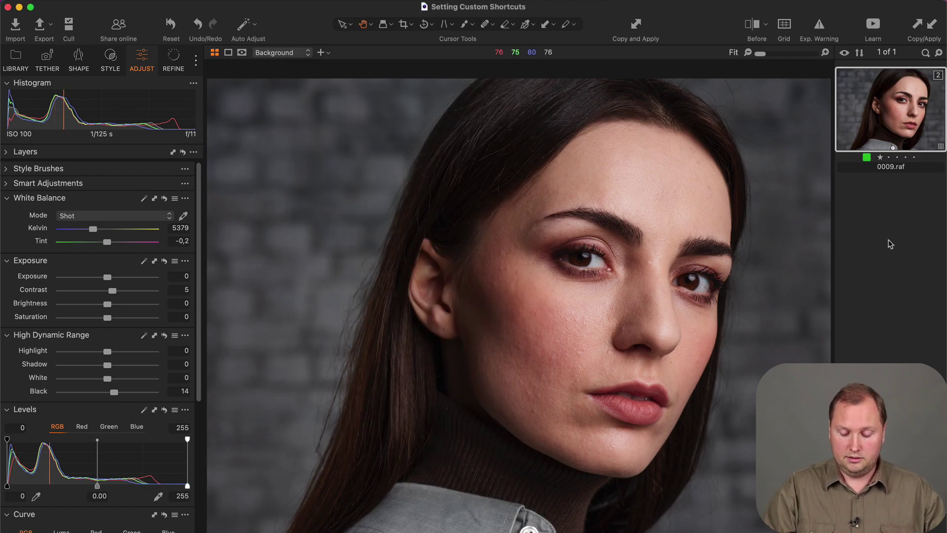
key("ctrl+alt+shift+p")
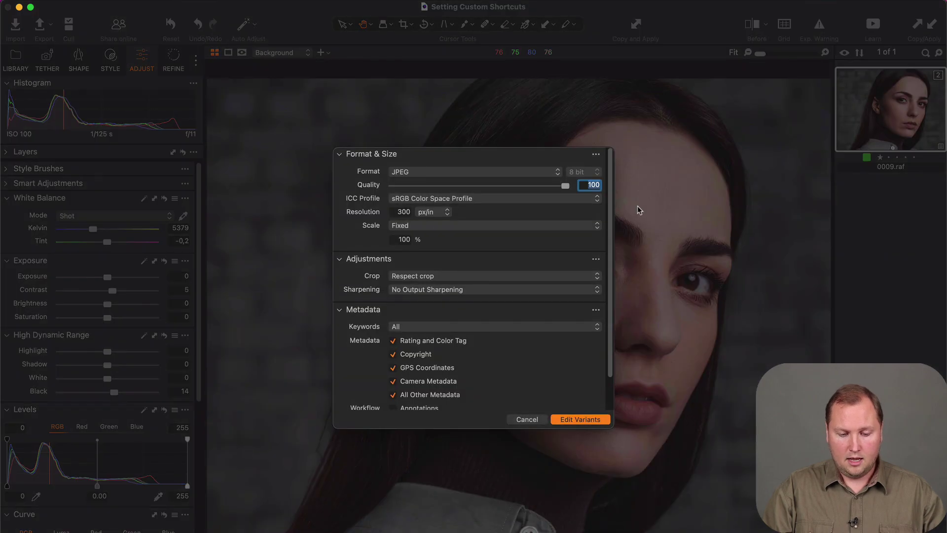
left_click(501, 172)
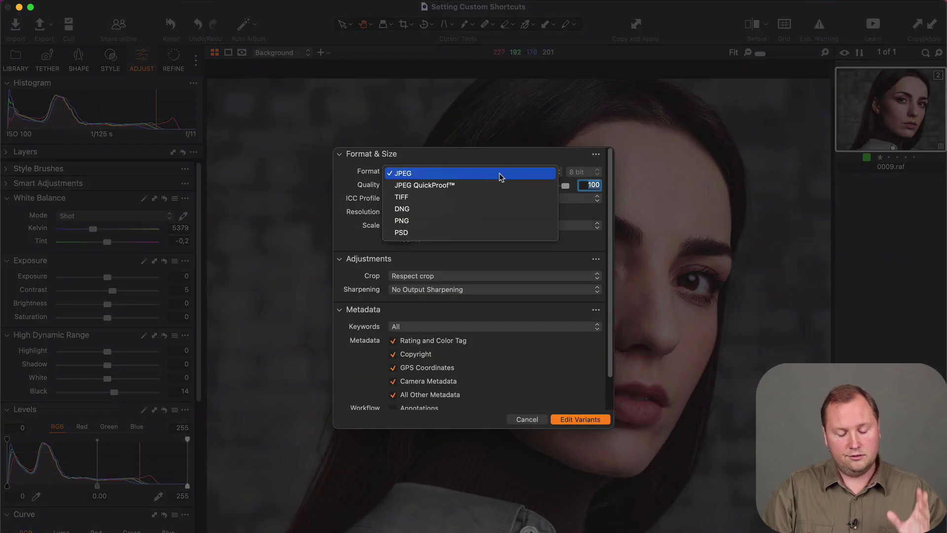
left_click(458, 199)
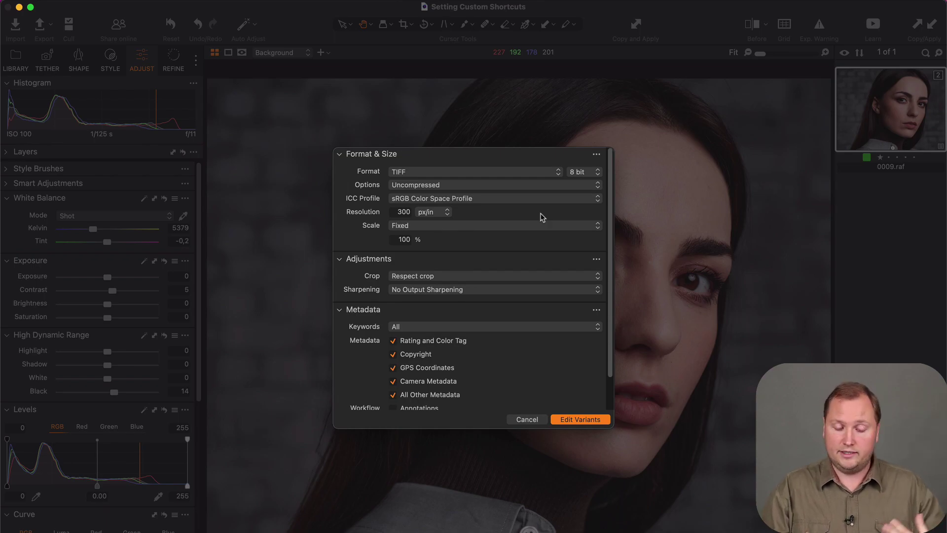
left_click(574, 418)
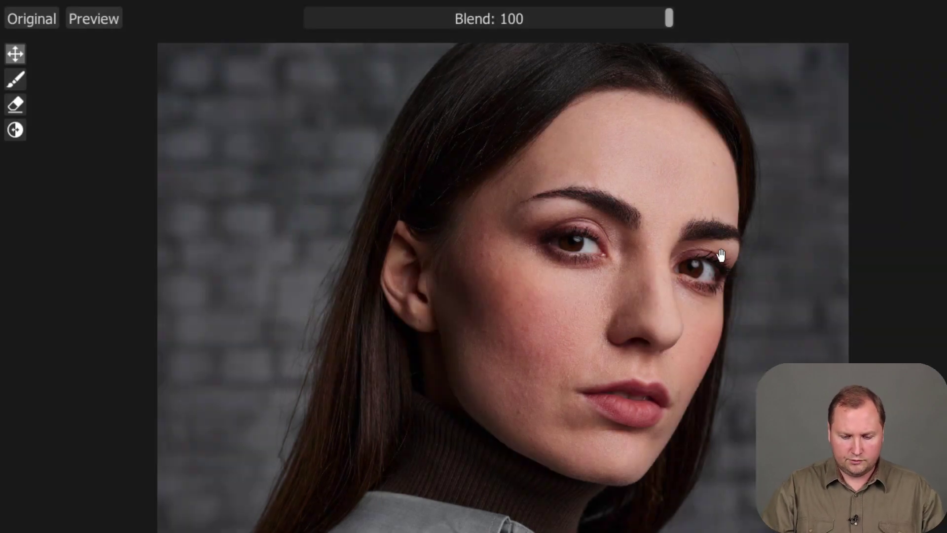
Lower the Mattifier Blend slider from 100 to 60.
left_click(620, 18)
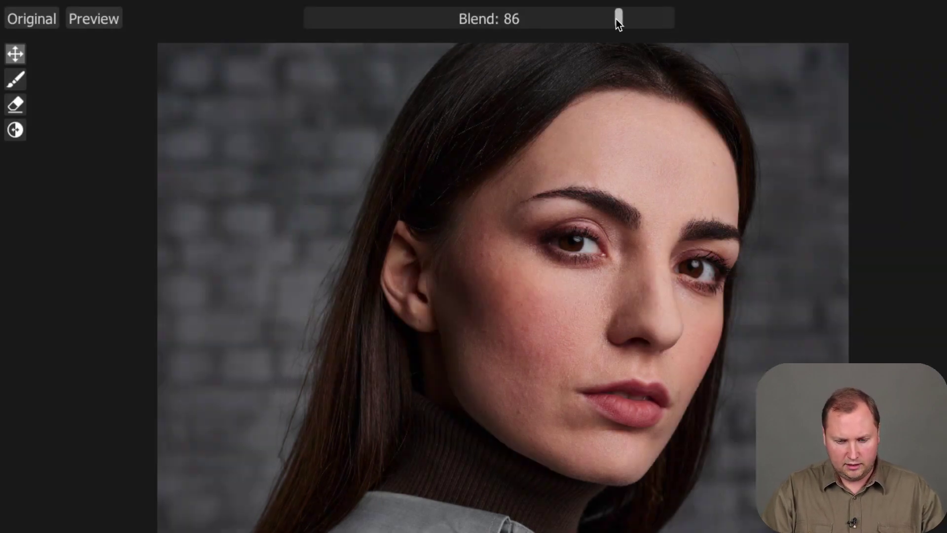
left_click_drag(619, 18, 561, 25)
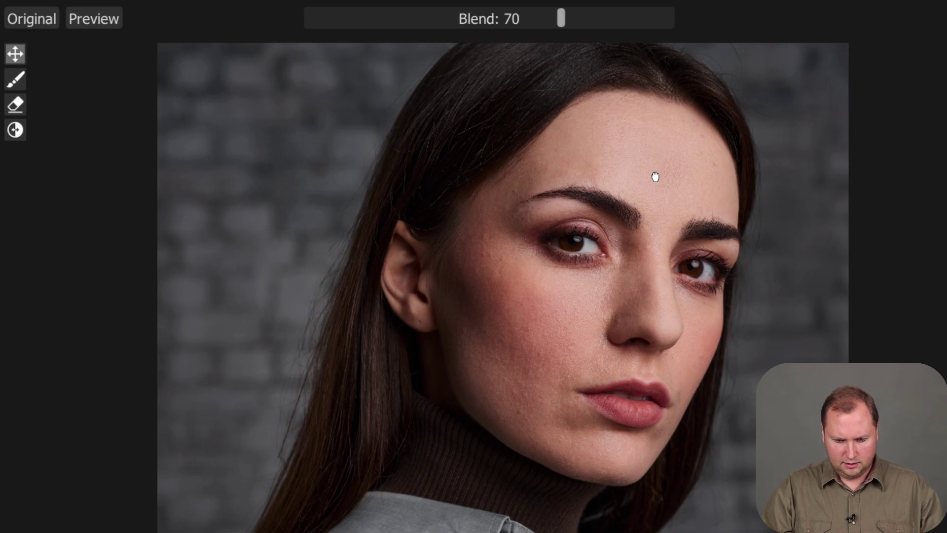
left_click(39, 21)
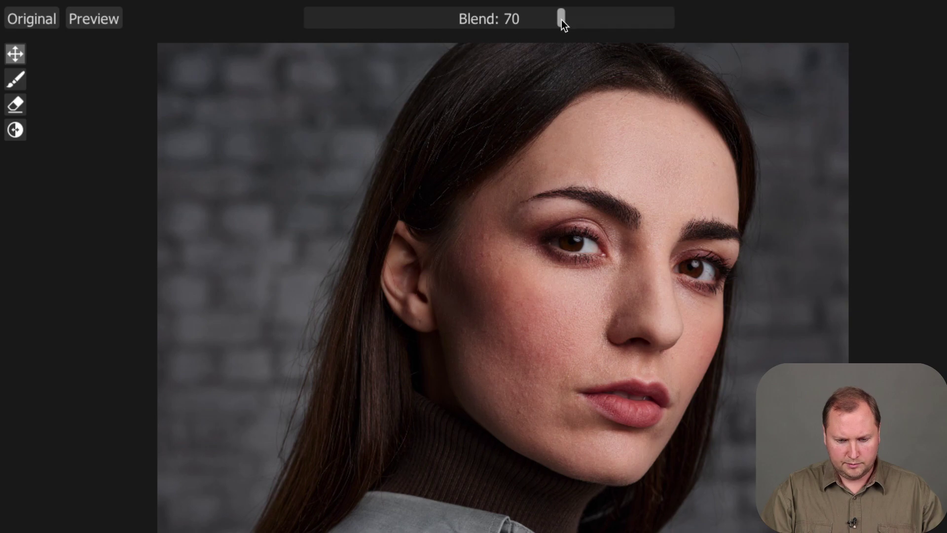
left_click_drag(551, 20, 546, 20)
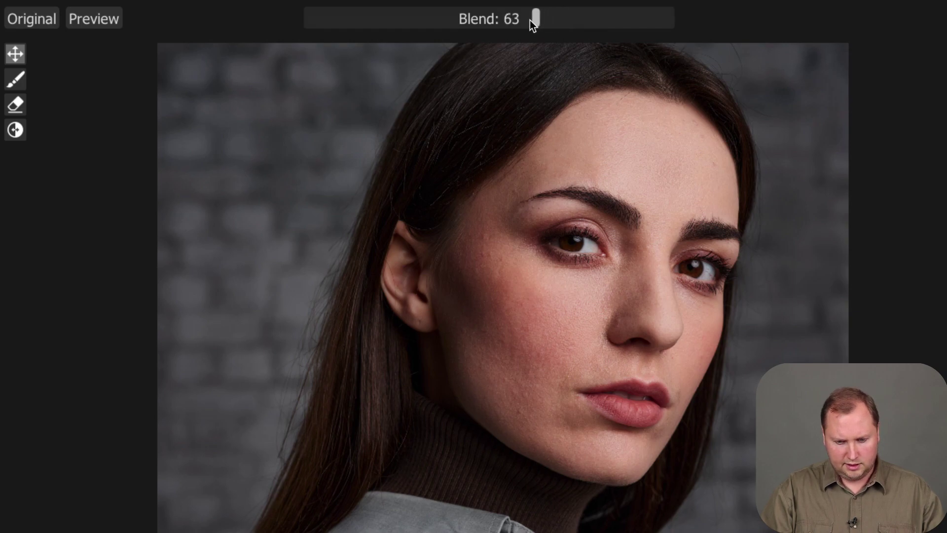
left_click_drag(530, 20, 530, 20)
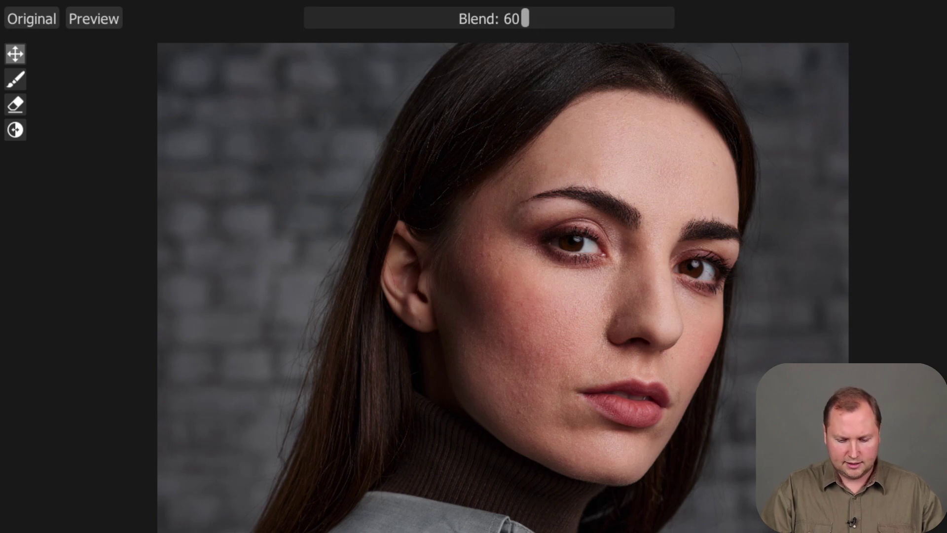
Compare the zoomed eyes, forehead and whole portrait with the original, then save with Cmd+S.
scroll(555, 415, "up", 3)
scroll(624, 402, "down", 3)
left_click_drag(624, 402, 582, 461)
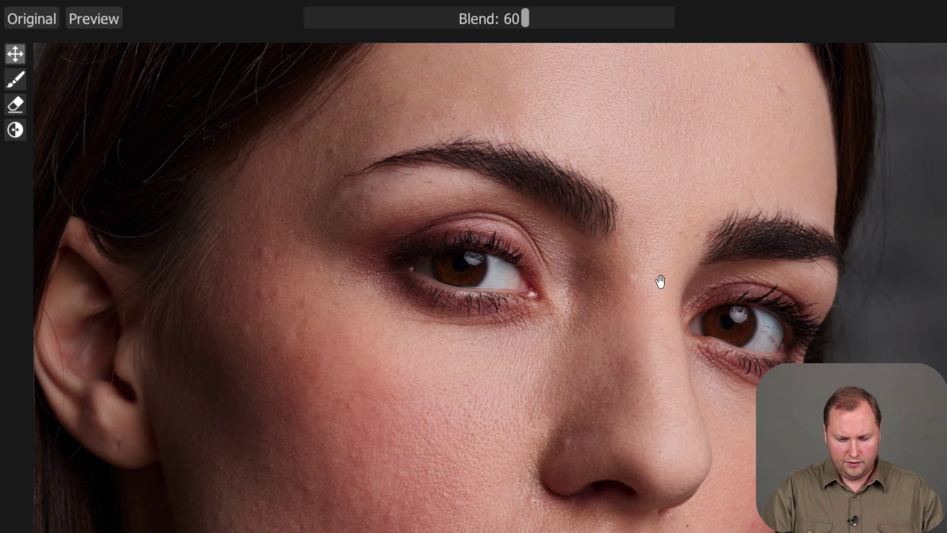
left_click_drag(661, 281, 634, 374)
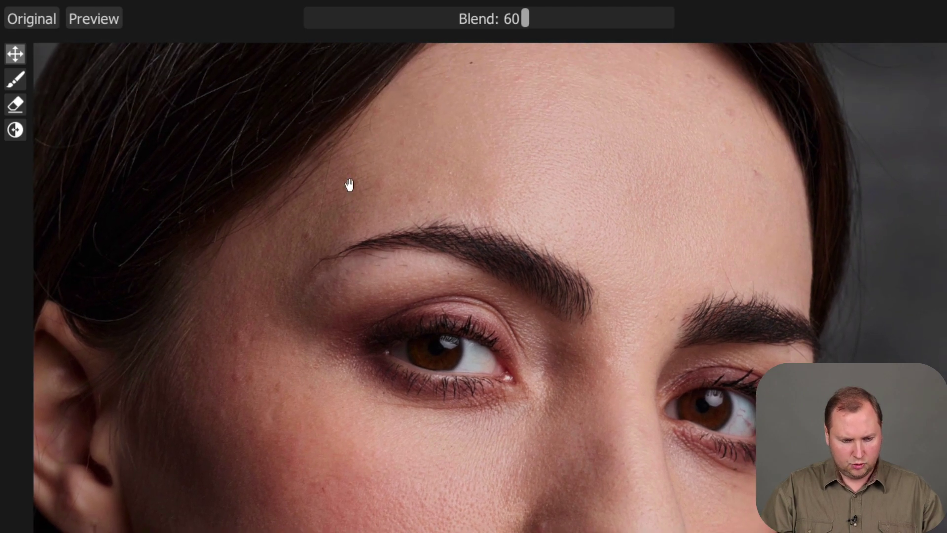
left_click(34, 23)
left_click(34, 23)
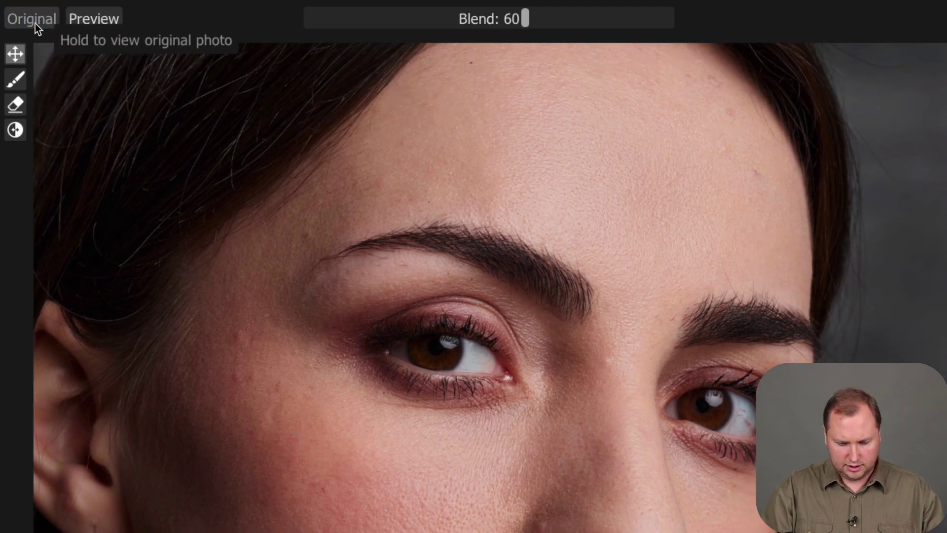
scroll(598, 184, "up", 2)
left_click_drag(598, 184, 566, 444)
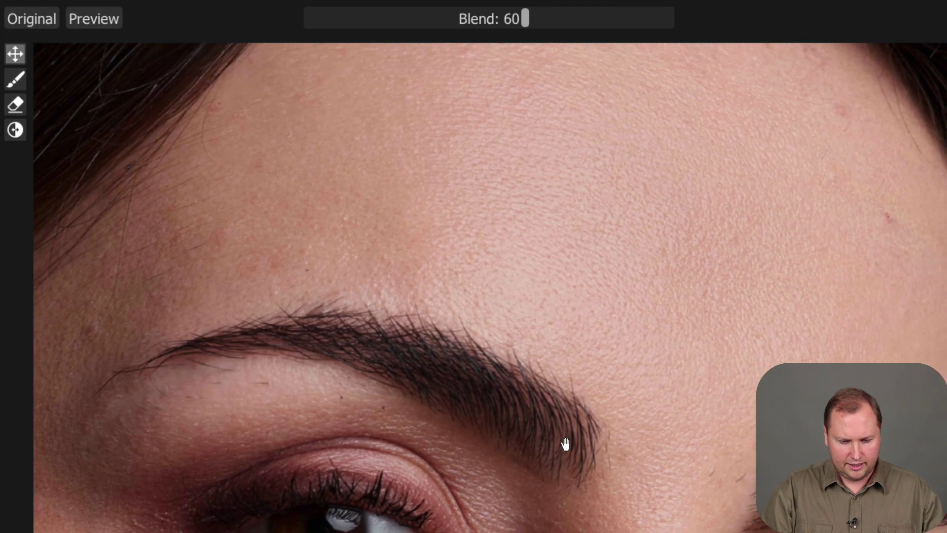
left_click(50, 21)
left_click(50, 19)
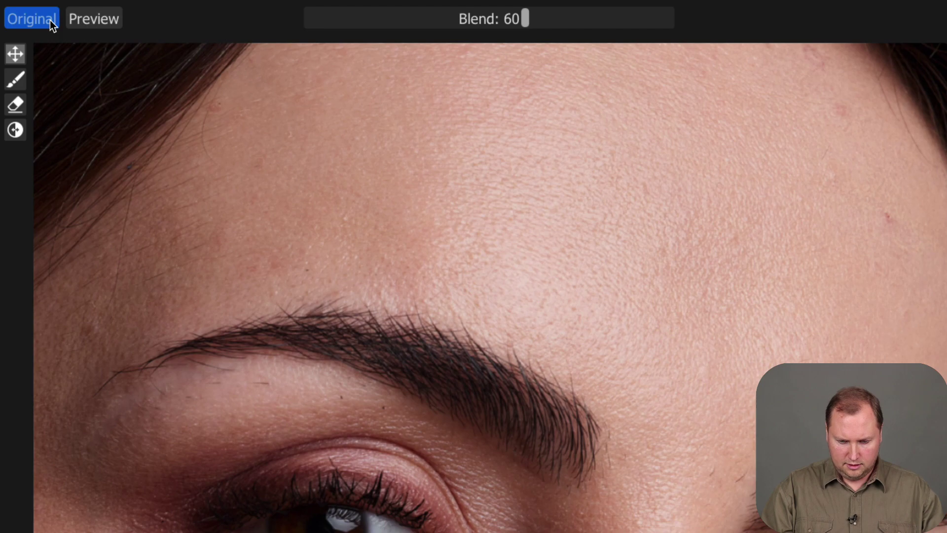
scroll(484, 487, "down", 5)
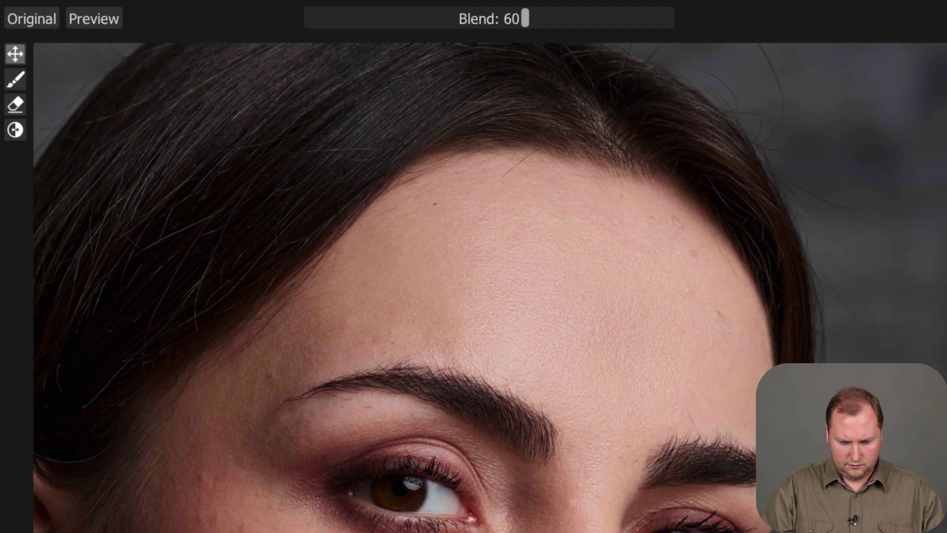
left_click(34, 19)
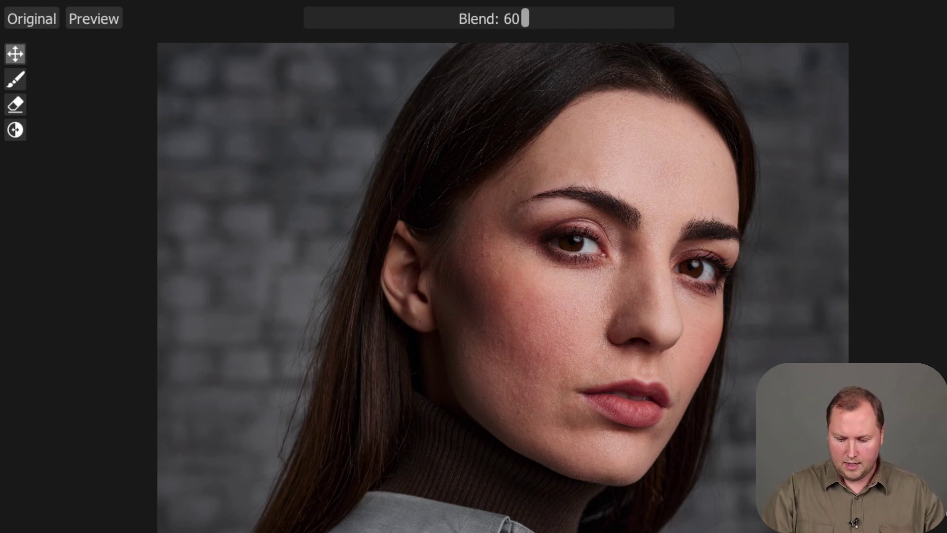
key("super+s")
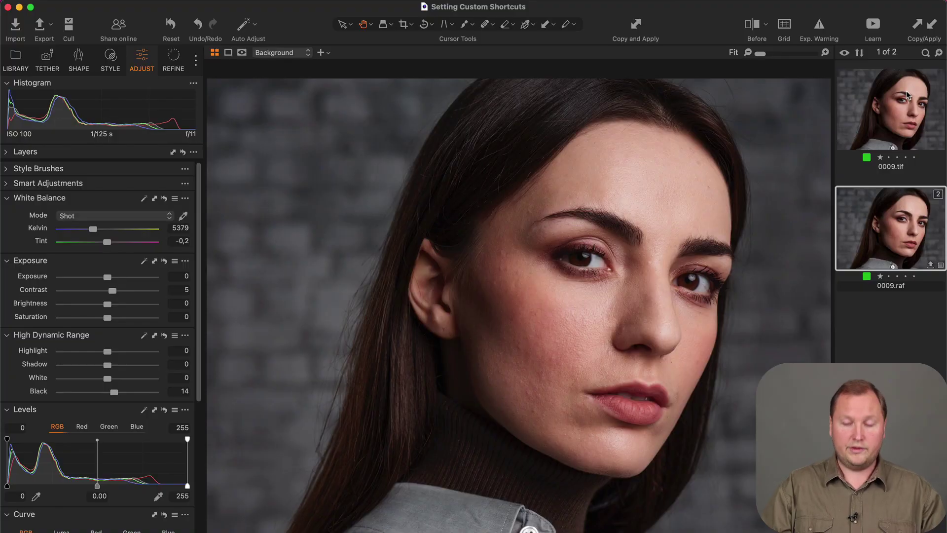
Select the new 0009.tif variant in the browser.
left_click(907, 94)
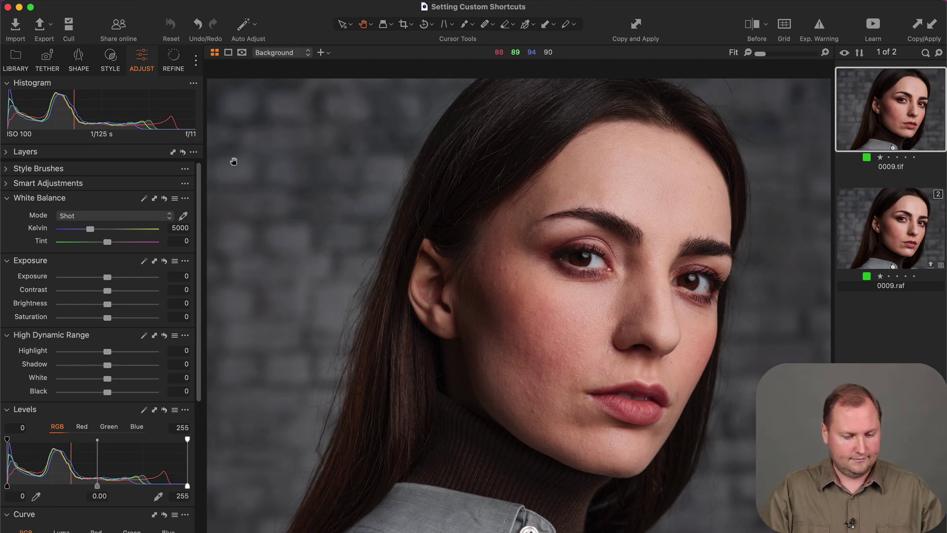
Add a custom shortcut row of the Apply Style type in Edit Keyboard Shortcuts.
left_click(116, 0)
left_click(132, 113)
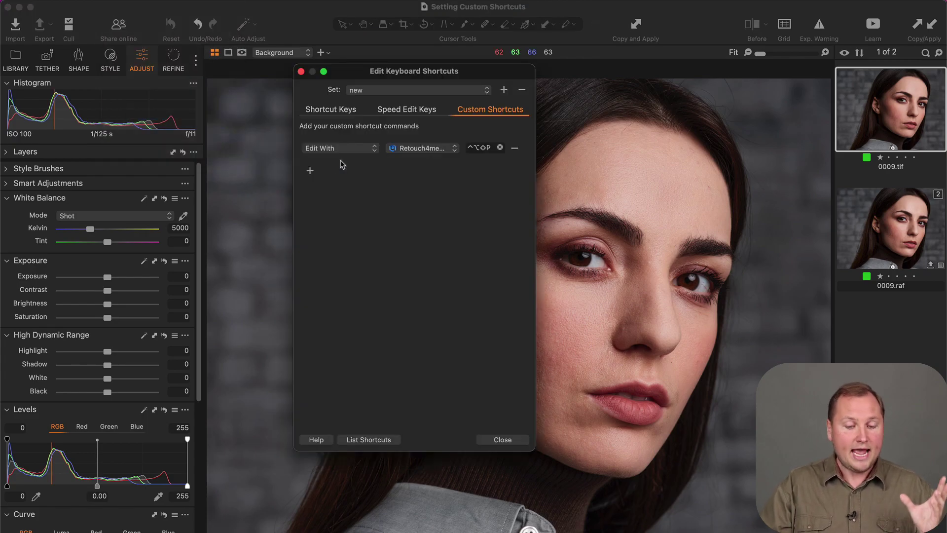
left_click(310, 170)
left_click(327, 170)
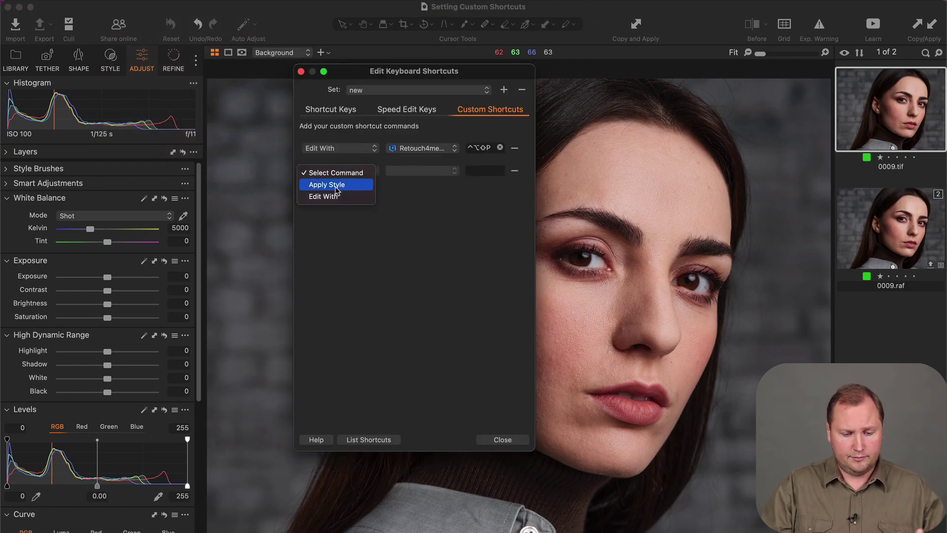
left_click(327, 185)
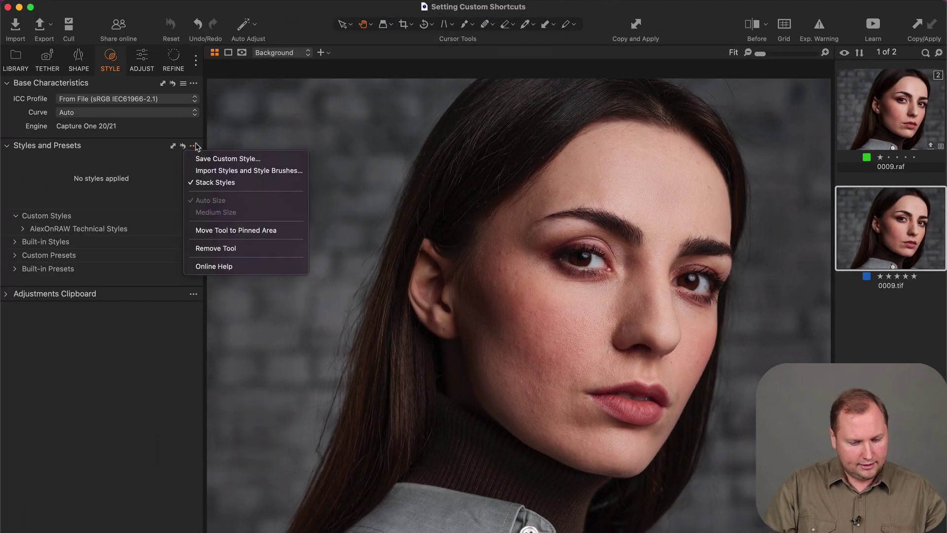
Save a custom style containing only Metadata Rating and Color Tag as 5-STAR-BLUE.
left_click(240, 158)
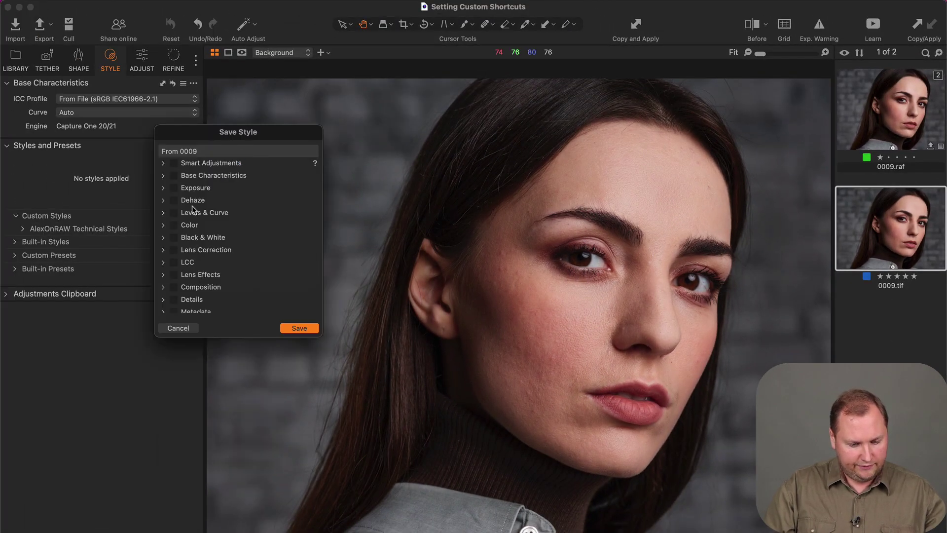
scroll(192, 210, "down", 2)
left_click(163, 307)
scroll(197, 232, "down", 5)
scroll(215, 175, "up", 1)
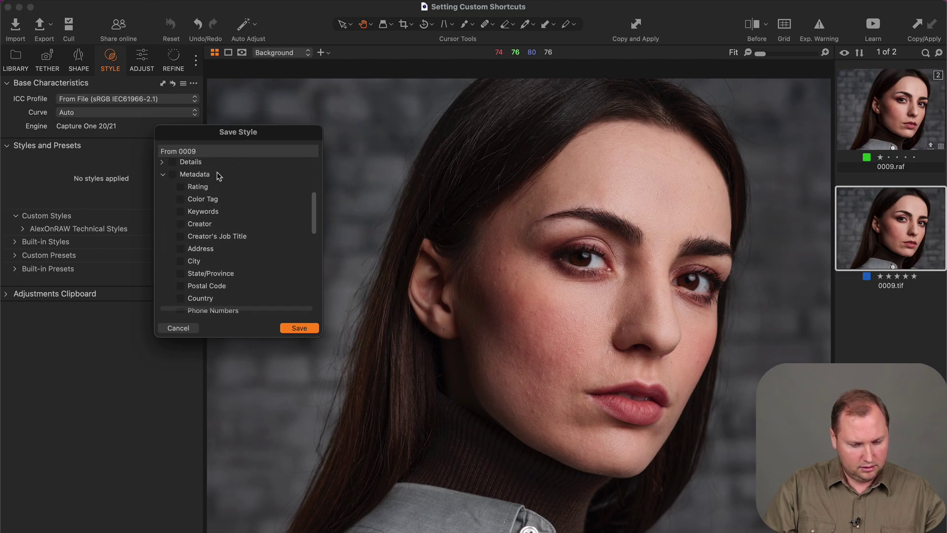
left_click(180, 187)
left_click(182, 199)
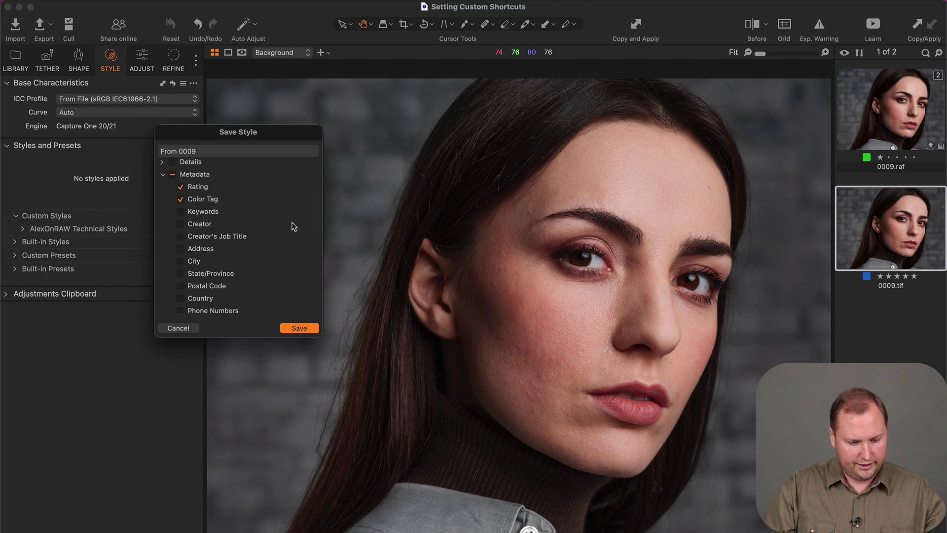
left_click(299, 328)
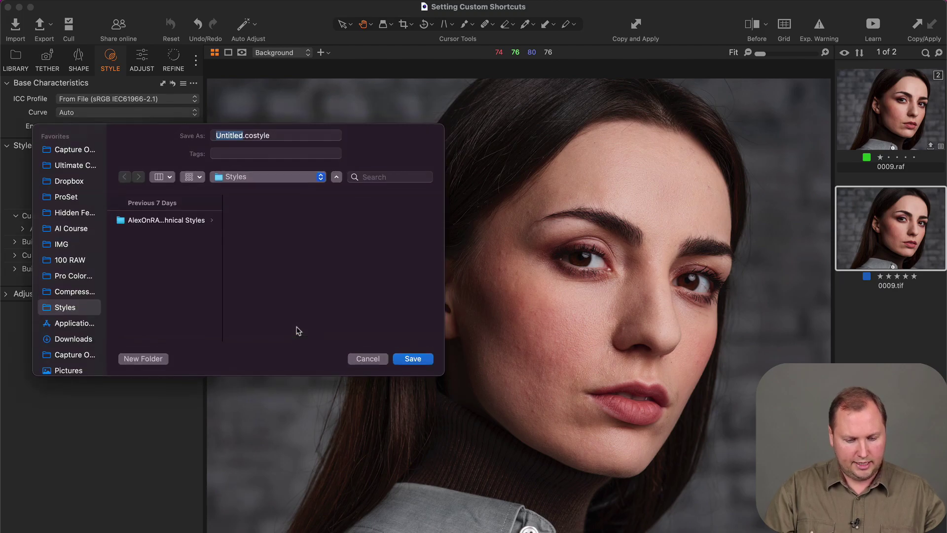
type("5")
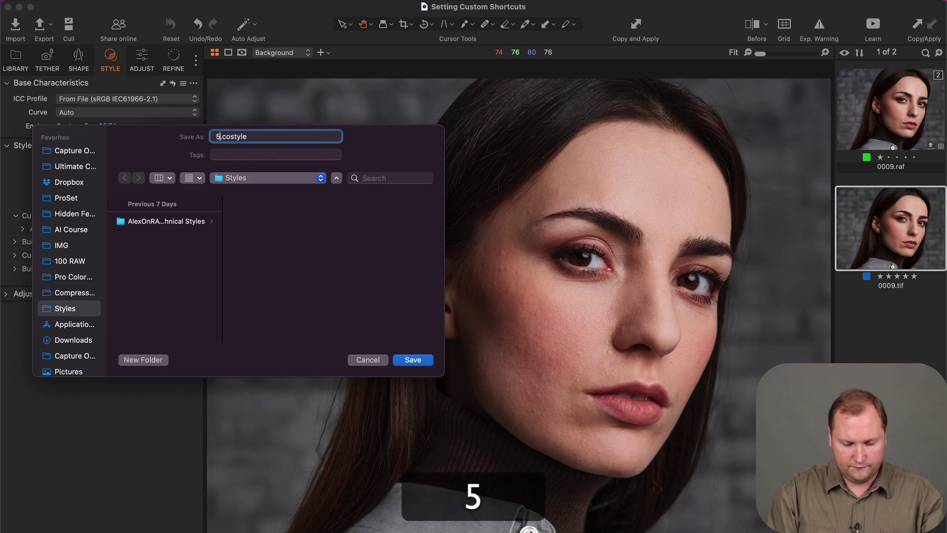
type("-STA")
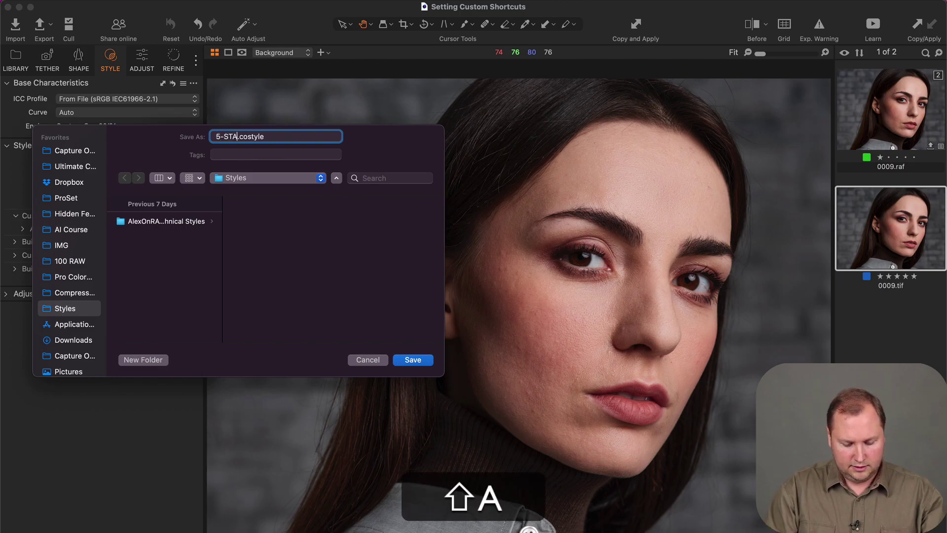
type("R-BLUE")
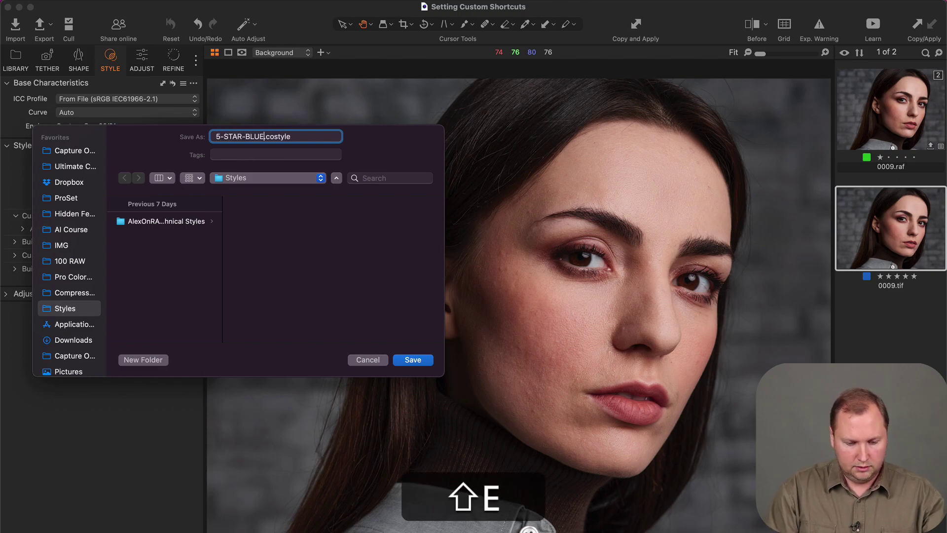
key("shift+Return")
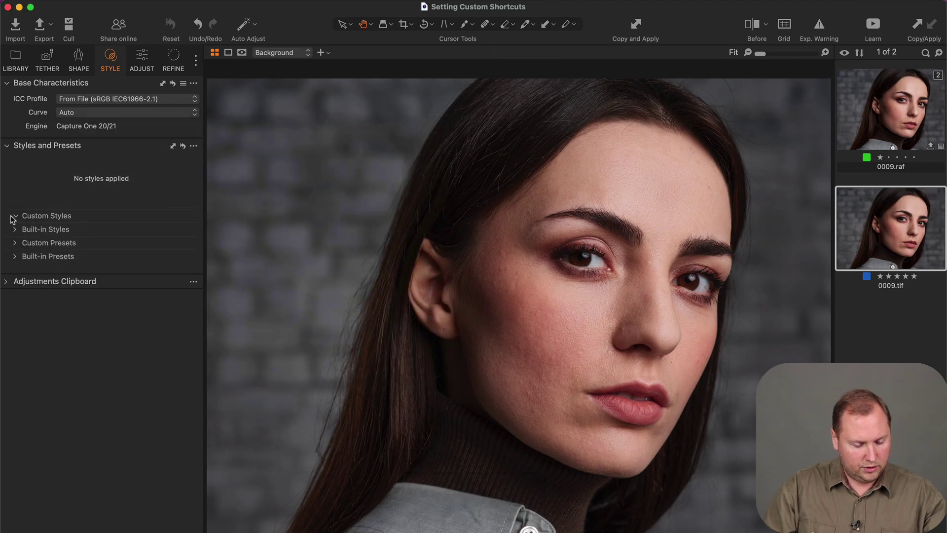
Assign Ctrl+Option+Shift+7 to the 5-STAR-BLUE style in the Custom Styles list.
left_click(13, 217)
left_click(109, 241)
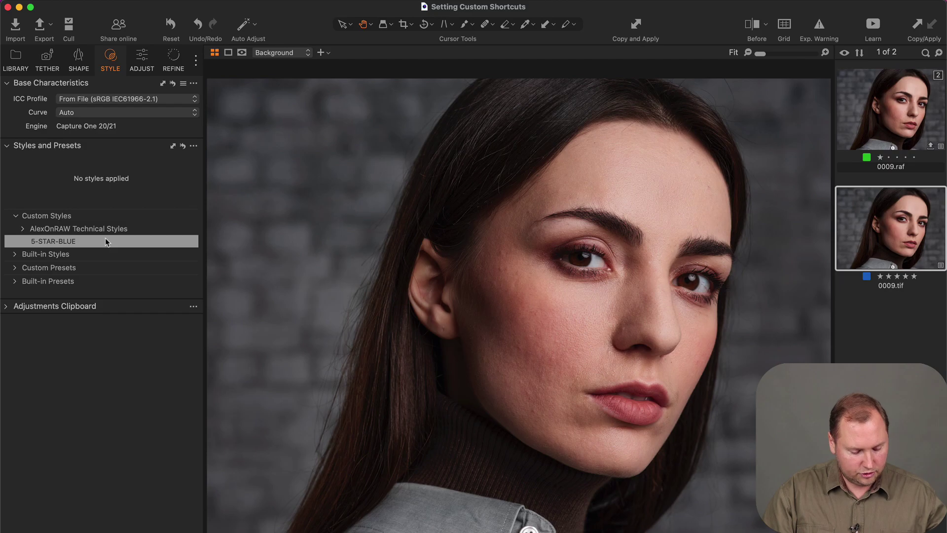
key("ctrl")
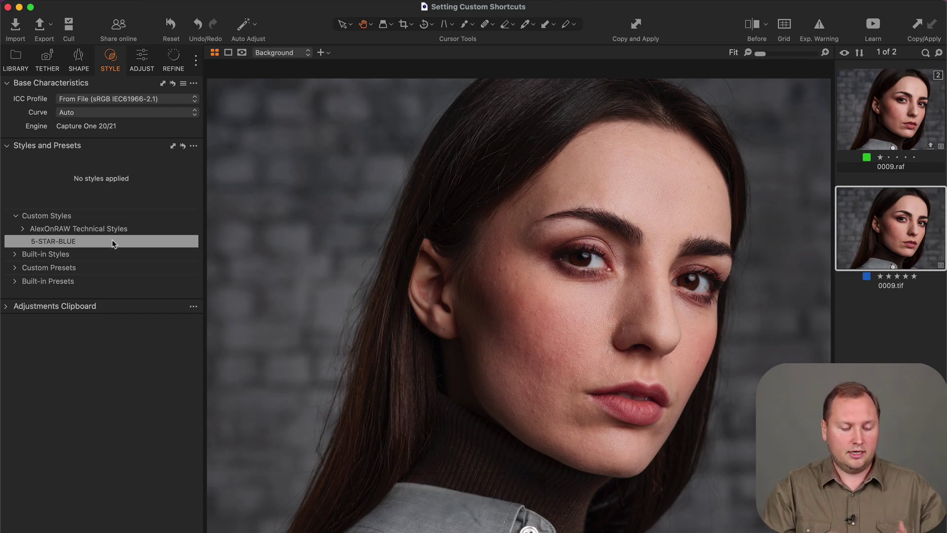
left_click(113, 243, "ctrl")
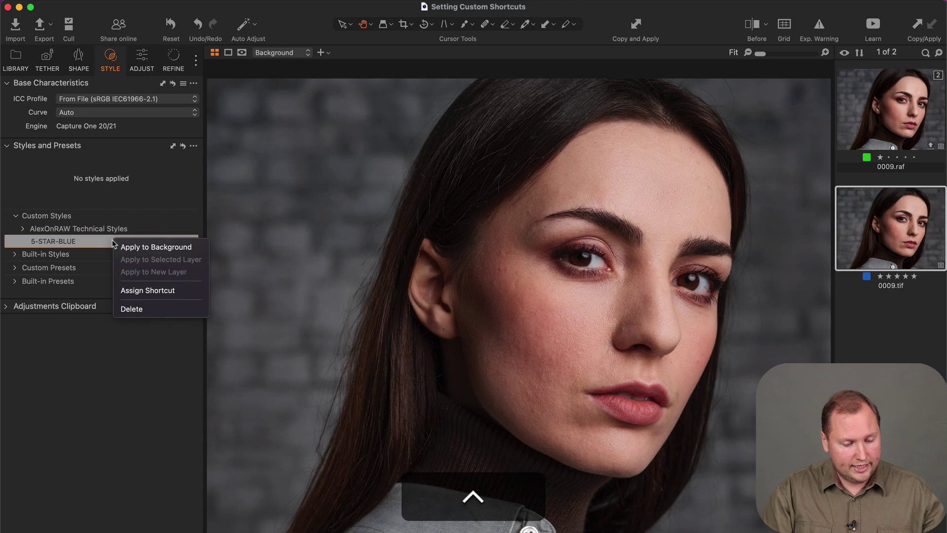
left_click(185, 294)
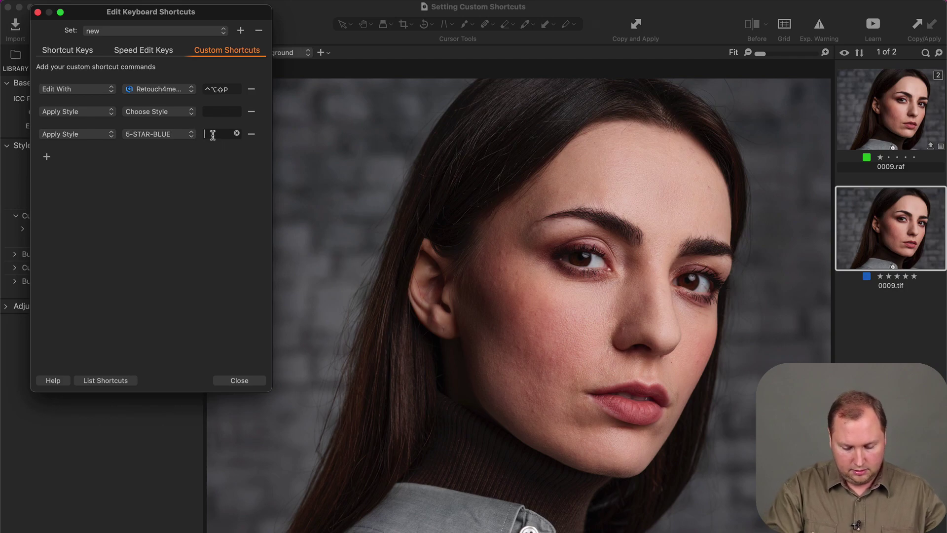
key("ctrl+alt+shift+7")
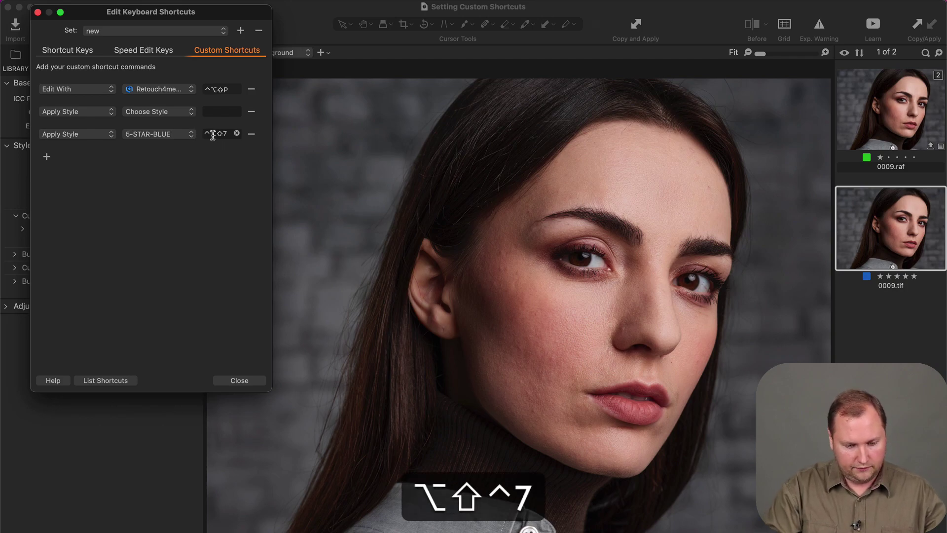
left_click(235, 380)
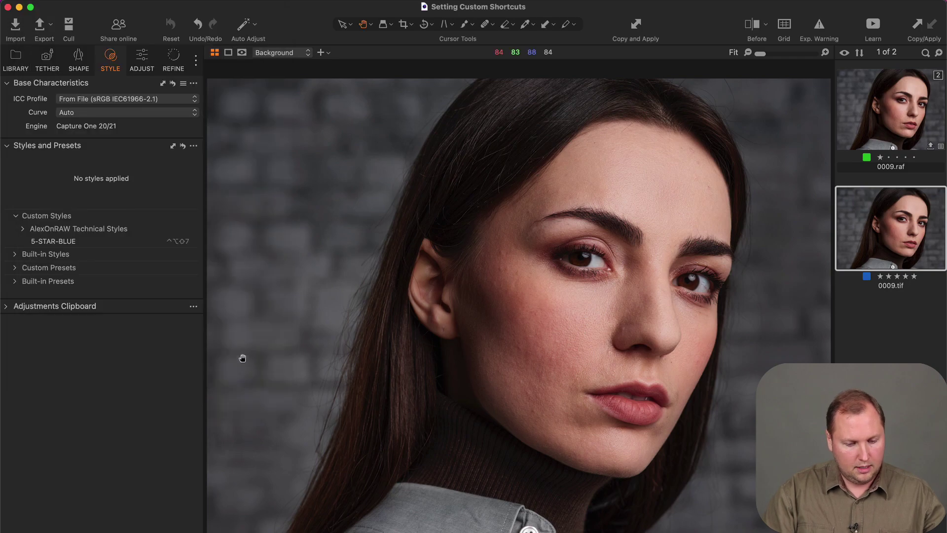
Apply 5-STAR-BLUE with Ctrl+Option+Shift+7 to 0009.raf and the Copy and Apply images.
left_click(877, 126)
key("ctrl+alt+shift+7")
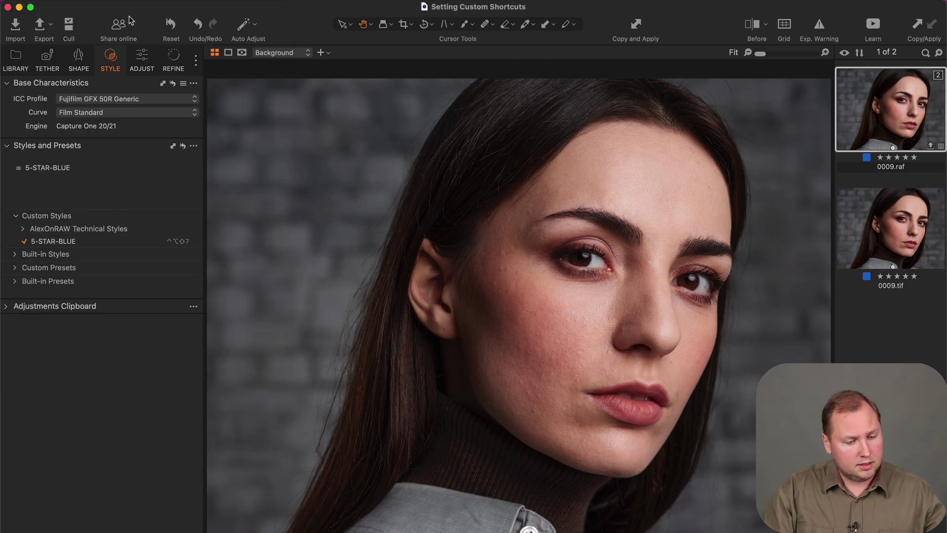
left_click(16, 57)
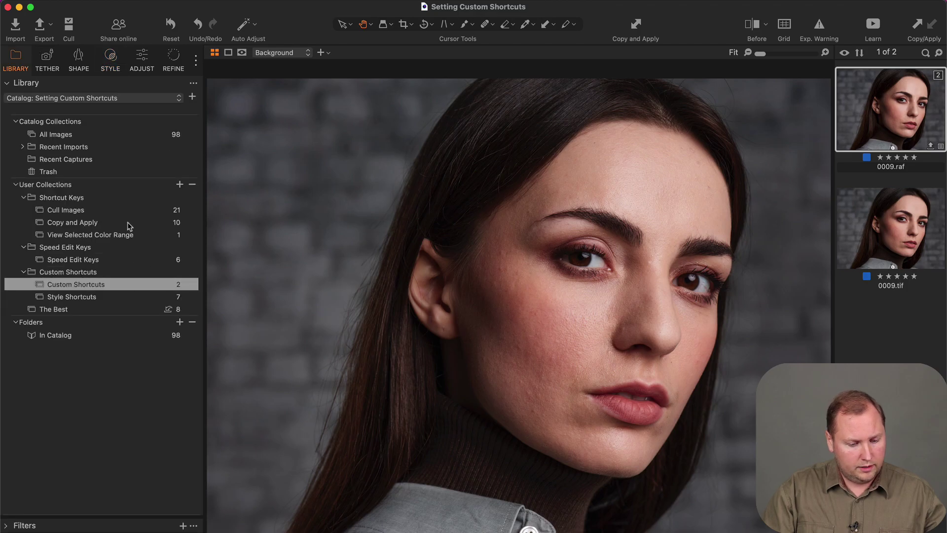
left_click(126, 222)
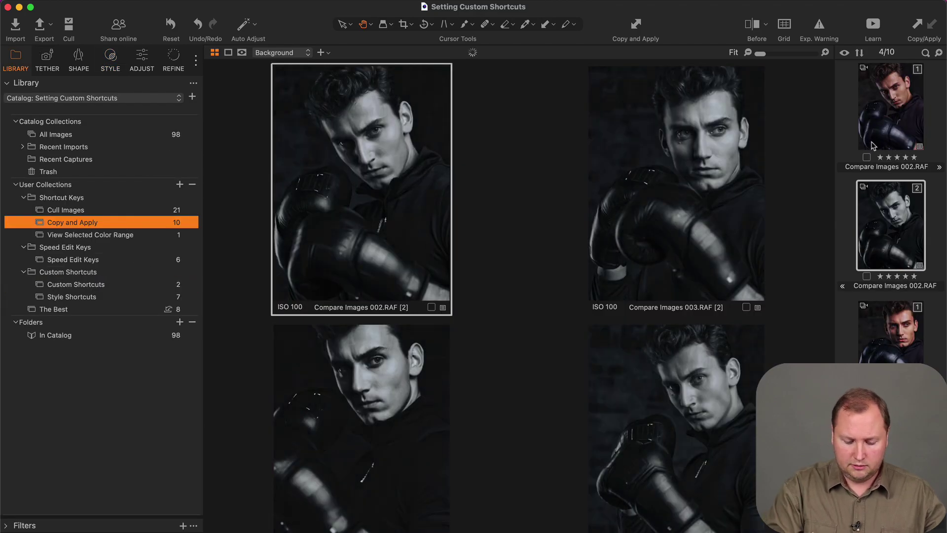
key("ctrl+alt+shift+7")
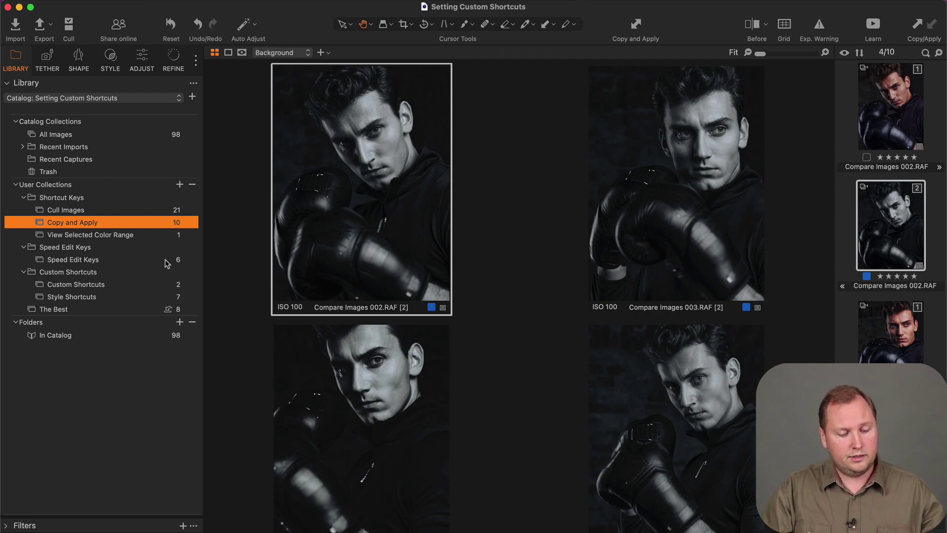
Open the Style Shortcuts collection and show only 0011.raf.
left_click(110, 295)
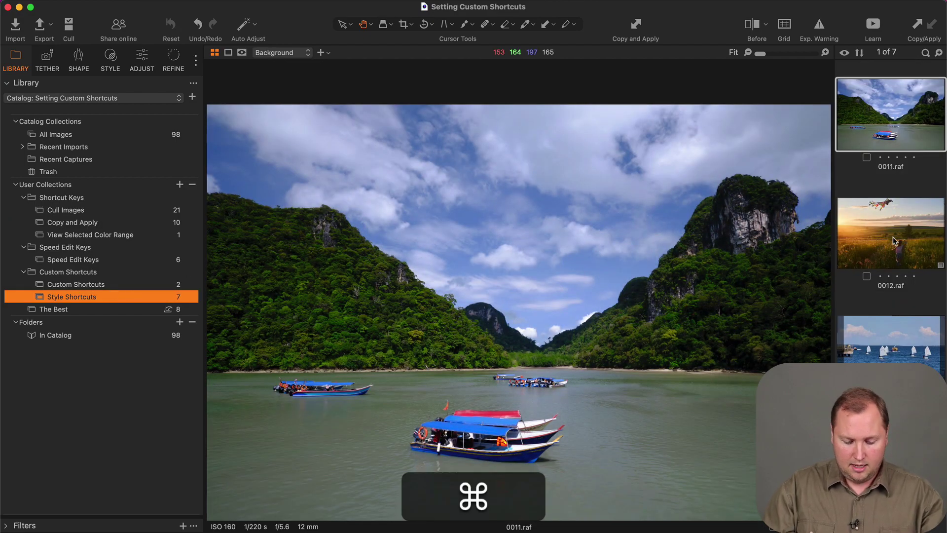
key("super+a")
key("super+r")
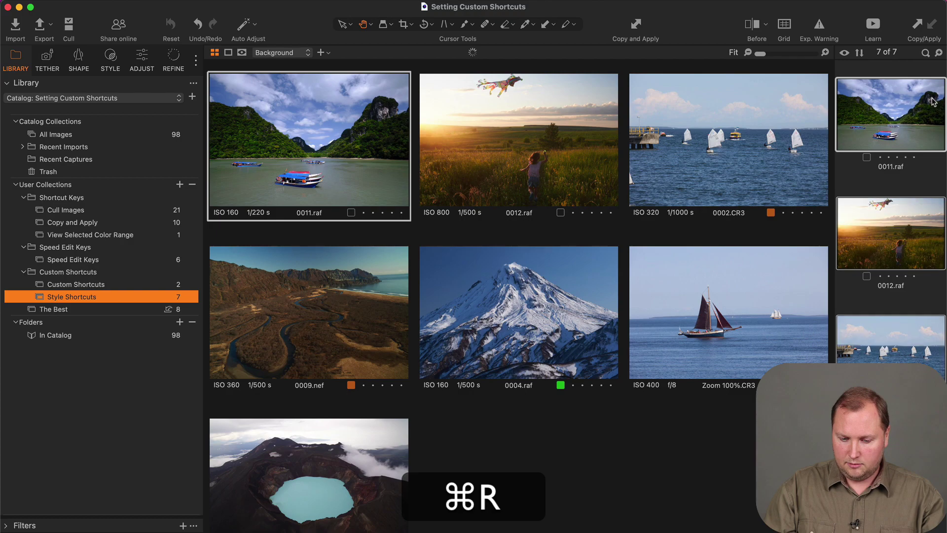
left_click(921, 121, "super")
left_click(905, 131)
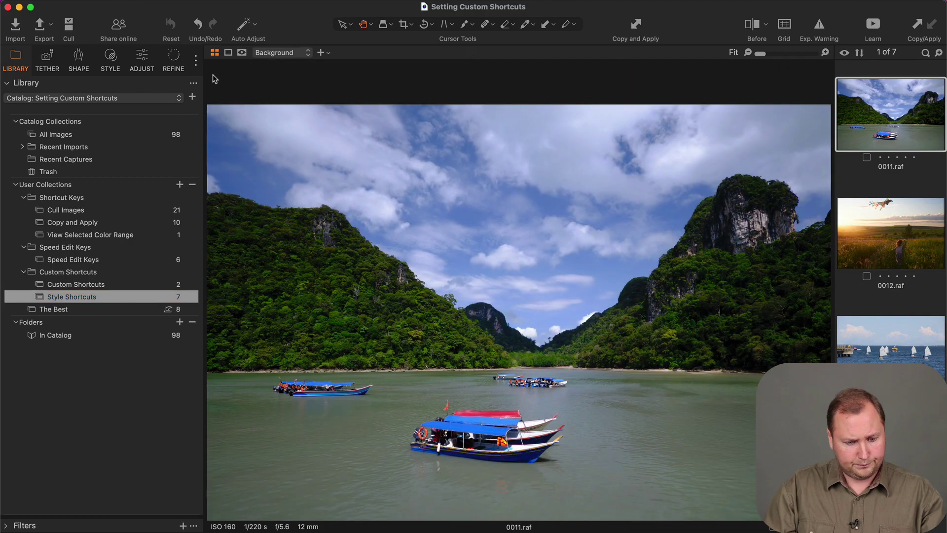
Expand the AlexOnRAW Technical Styles list in the Style tools.
left_click(142, 58)
left_click(110, 58)
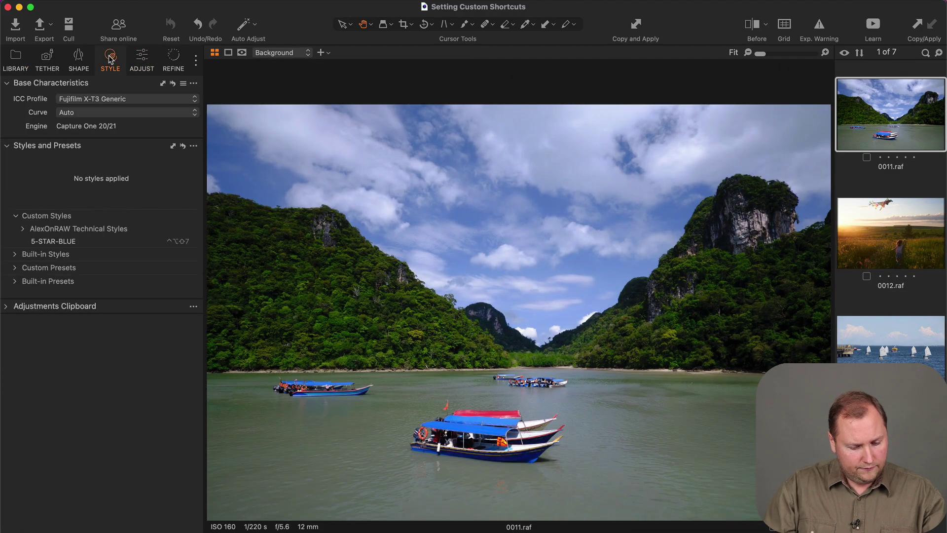
left_click(23, 228)
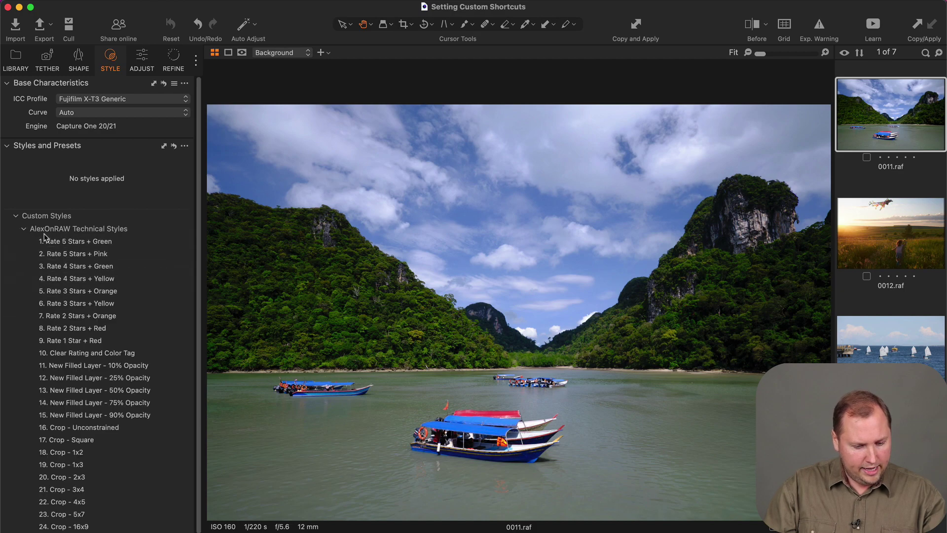
scroll(140, 212, "down", 2)
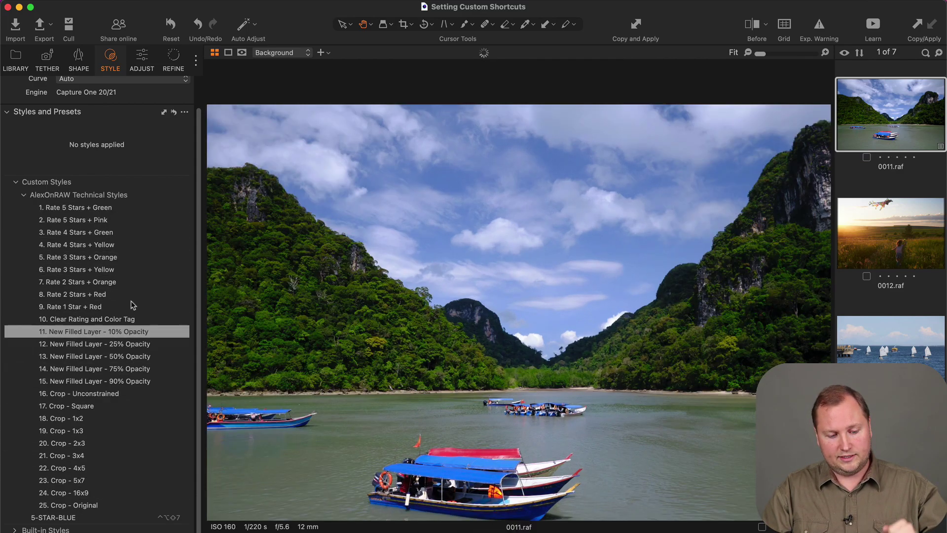
Apply the Rate 3 Stars + Yellow style to 0011.raf, undoing the trial Rate 2 Stars + Orange style.
left_click(140, 208)
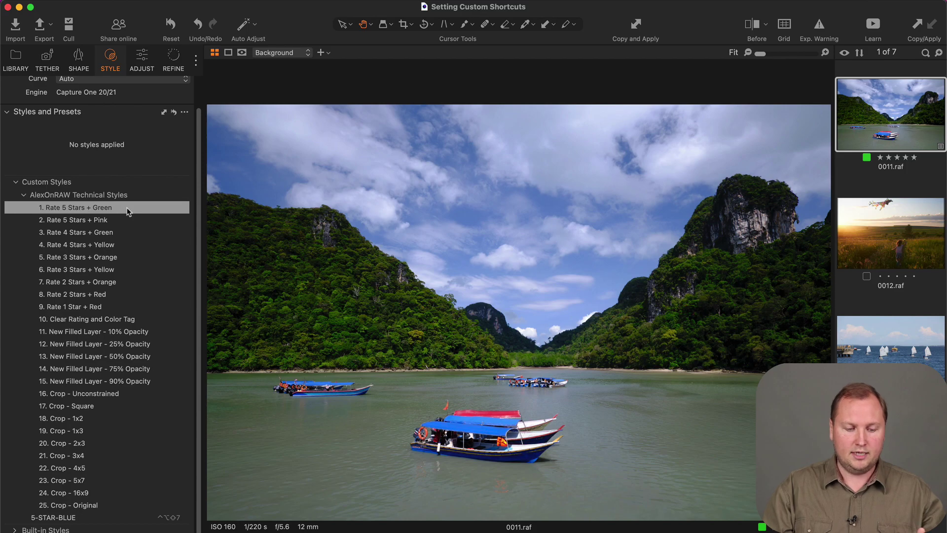
left_click(134, 272)
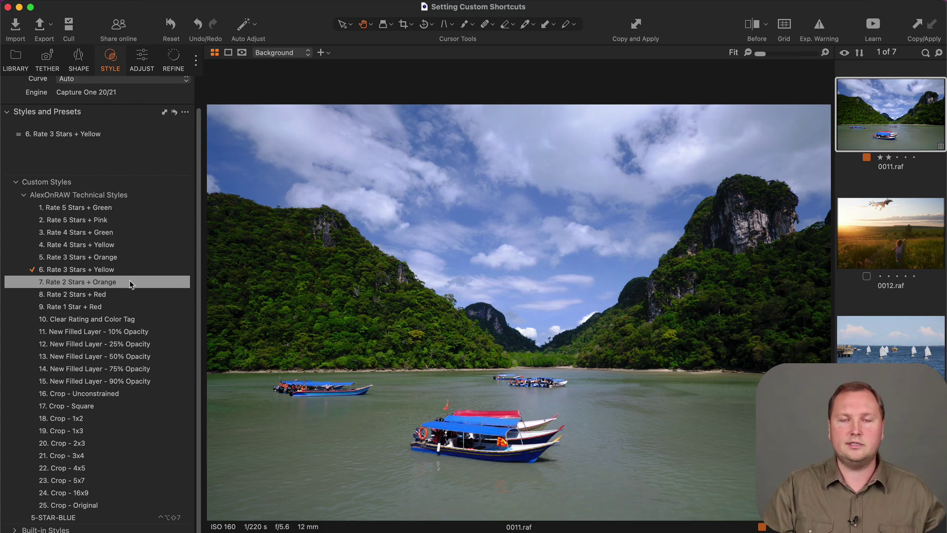
left_click(131, 282)
key("super+z")
scroll(128, 308, "down", 1)
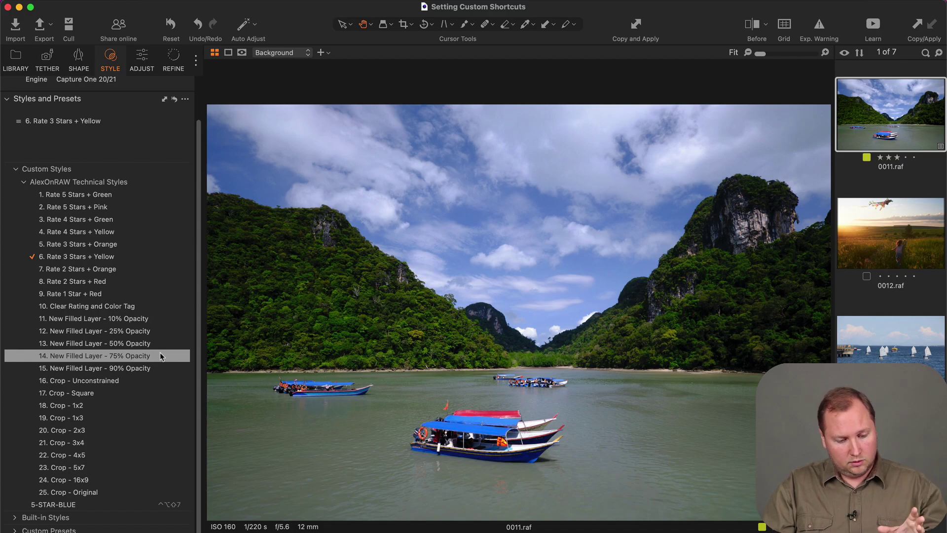
Apply New Filled Layer - 50% Opacity to 0011.raf and show the new layer's mask in Adjust > Layers.
left_click(164, 347)
left_click(142, 57)
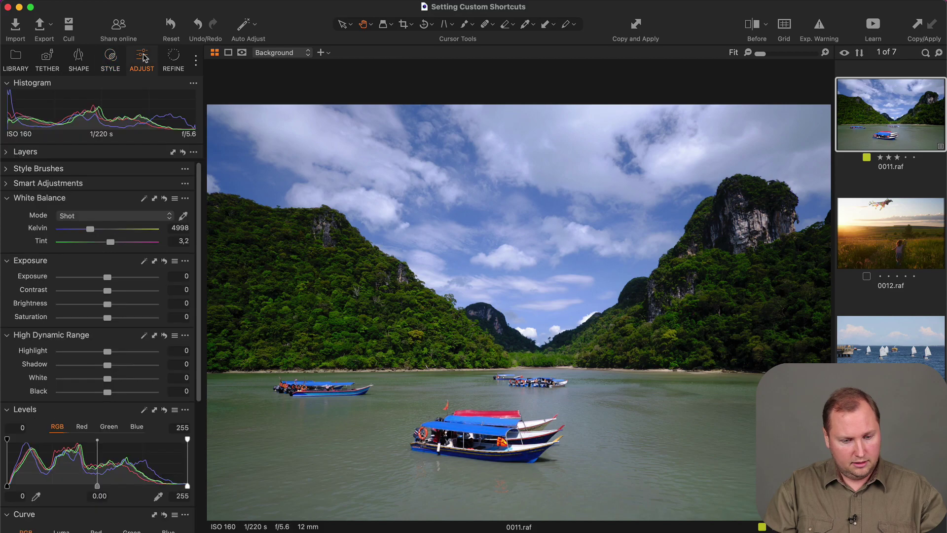
left_click(12, 153)
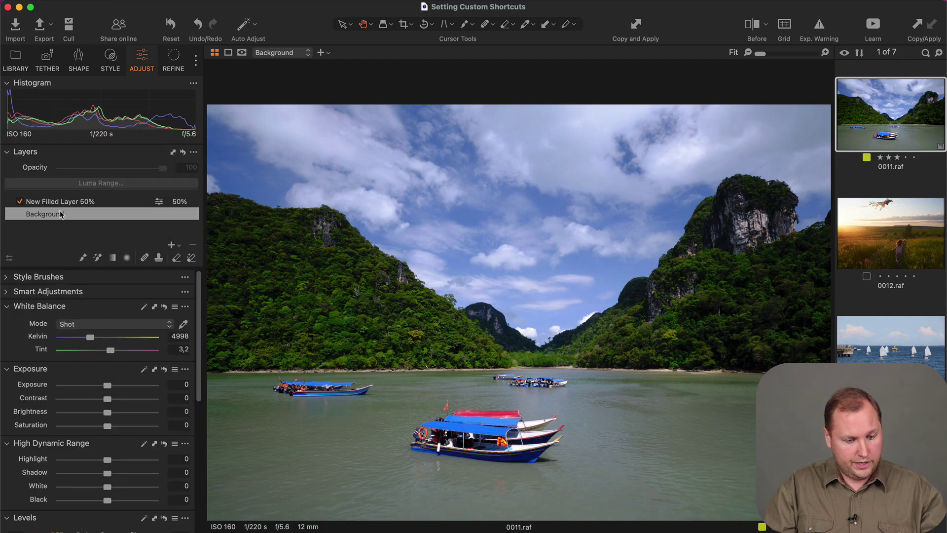
left_click(88, 201)
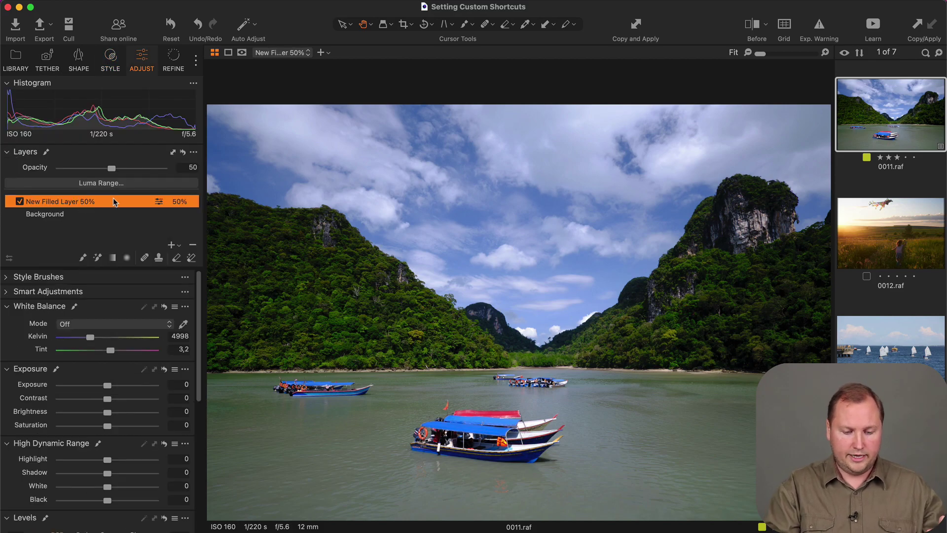
key("m")
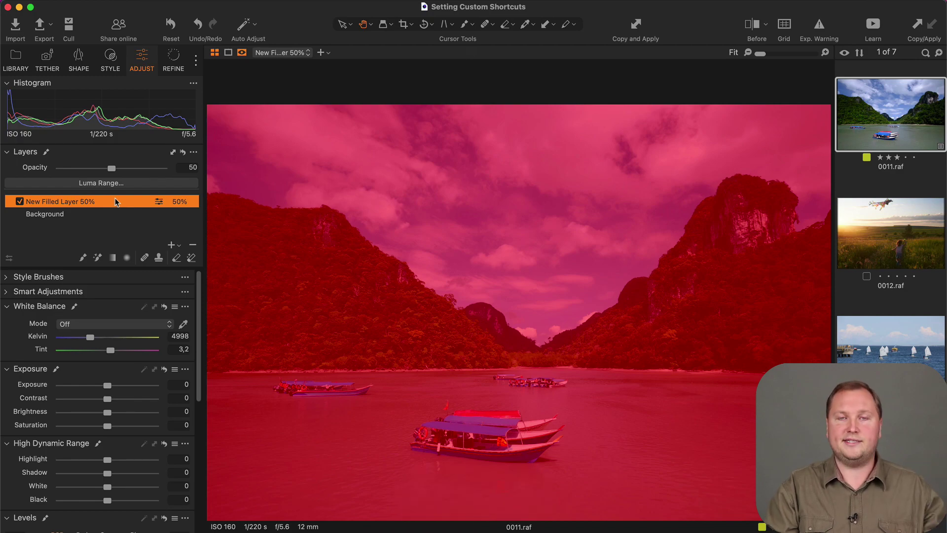
Hide the 50% layer mask and apply New Filled Layer - 25% Opacity to sailboat photo 0002.CR3.
key("m")
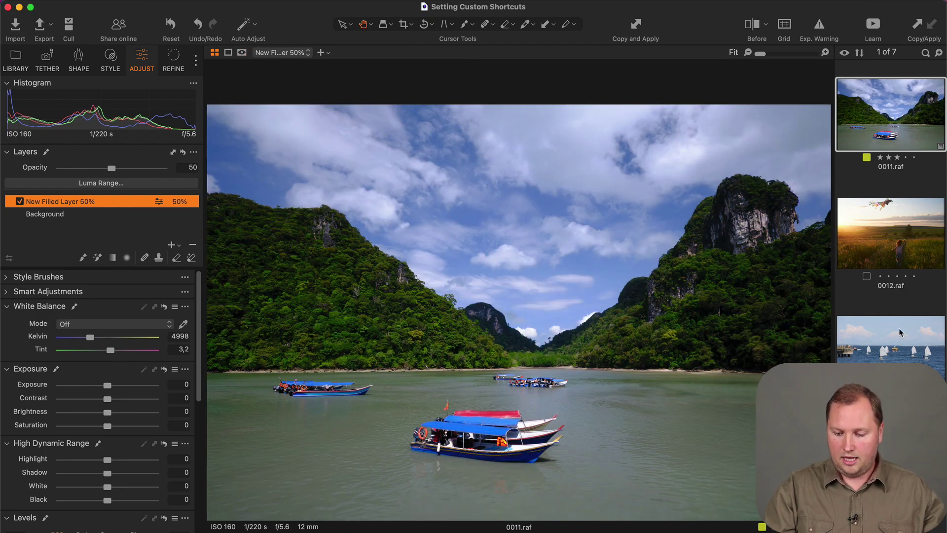
left_click(899, 328)
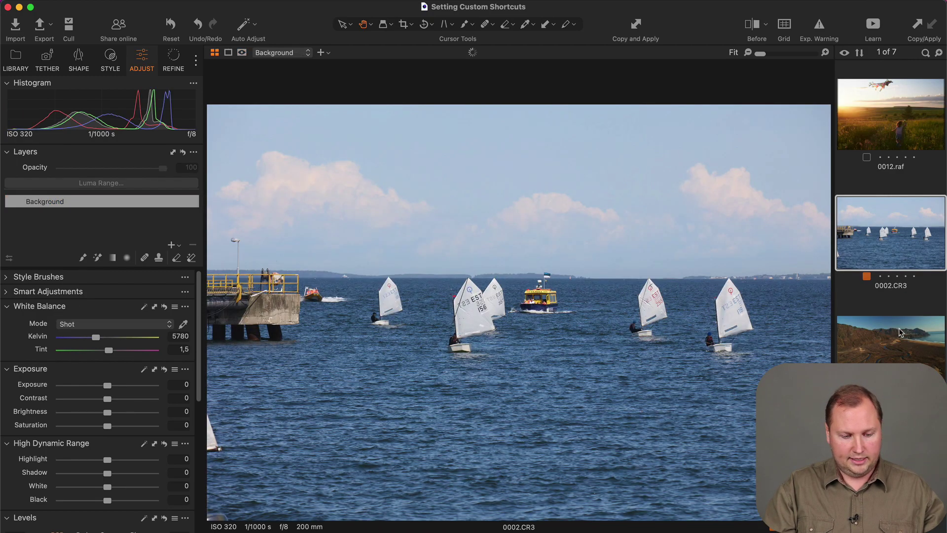
left_click(111, 58)
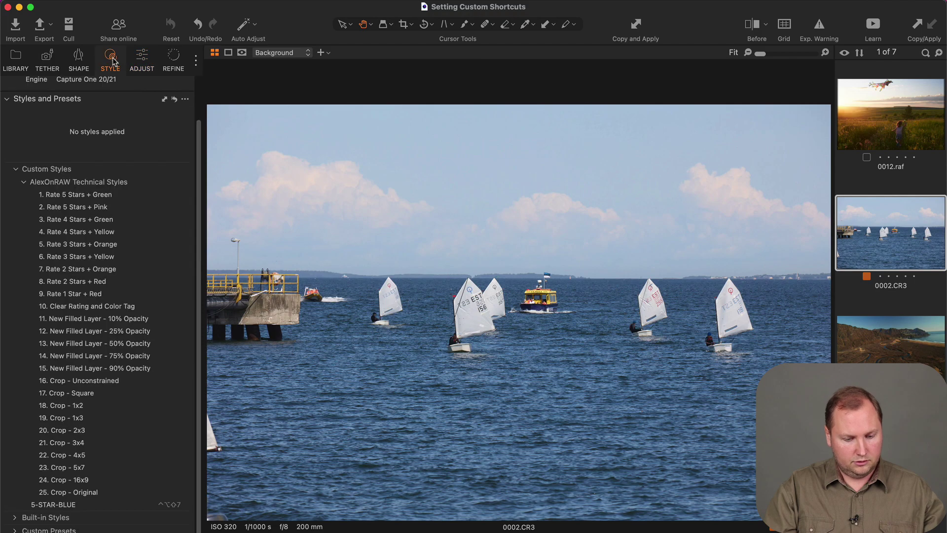
left_click(77, 331)
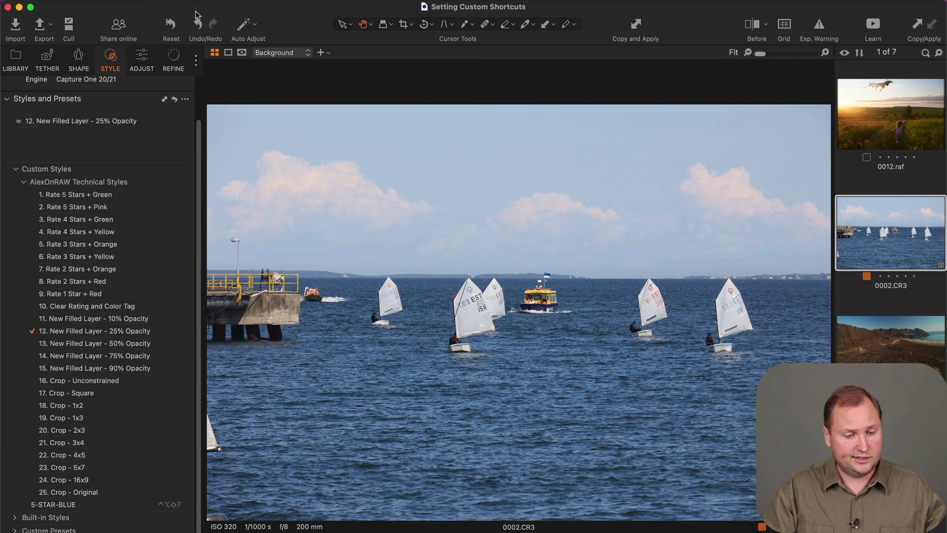
Select the new 25% filled layer and toggle its mask on and off with M.
left_click(143, 60)
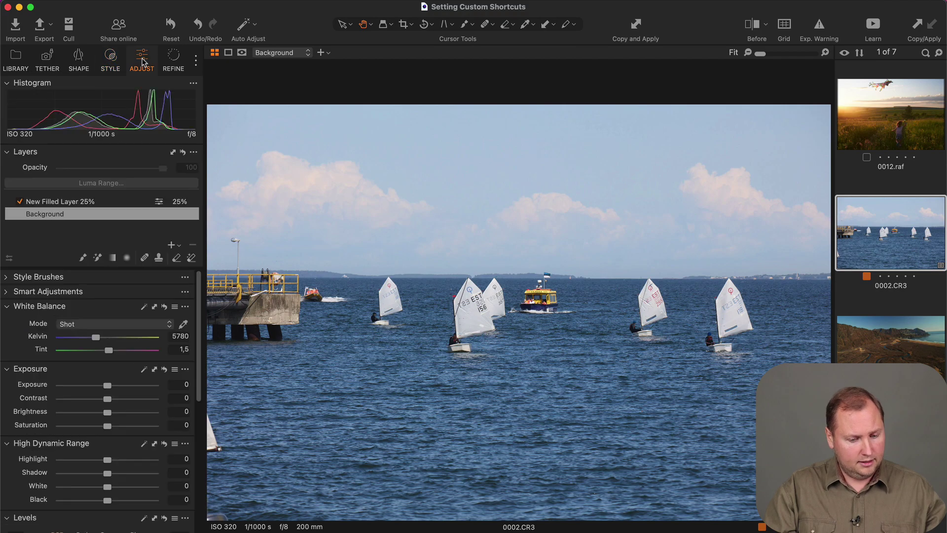
left_click(93, 202)
key("m")
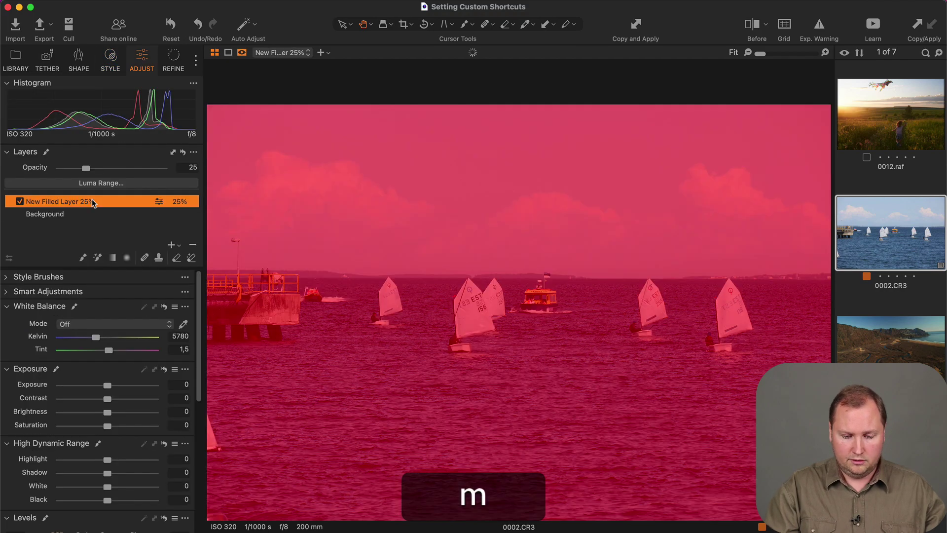
key("m")
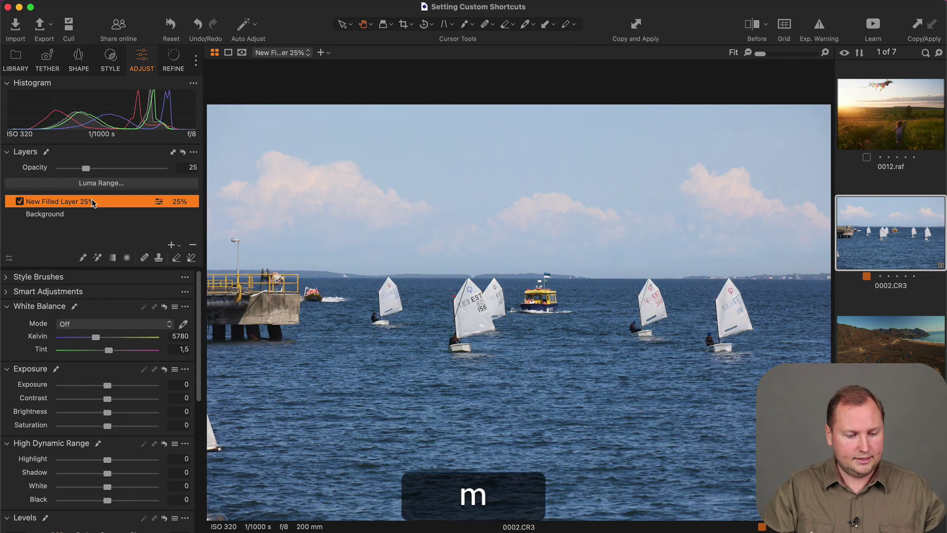
scroll(894, 328, "down", 10)
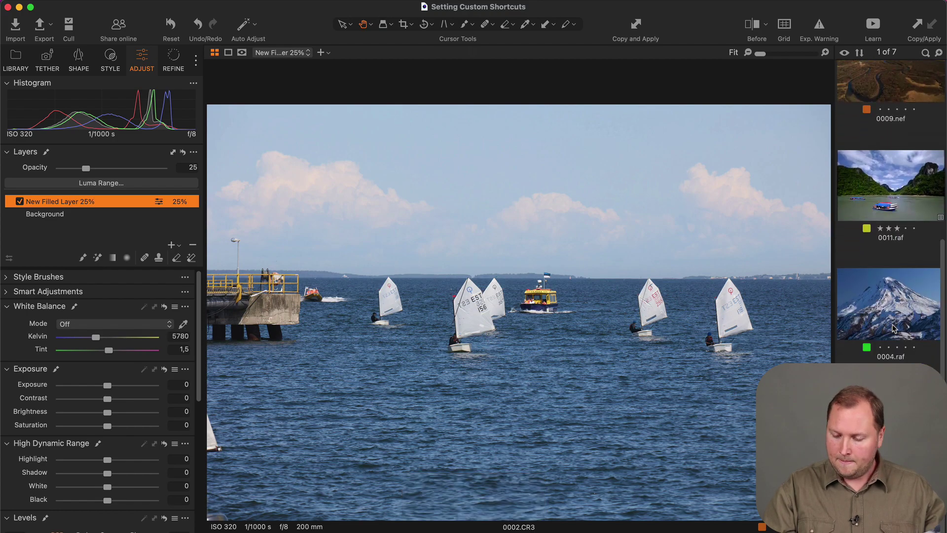
Give crater-lake photo 0002.NEF the New Filled Layer - 75% Opacity style and show that layer's mask.
left_click(890, 389)
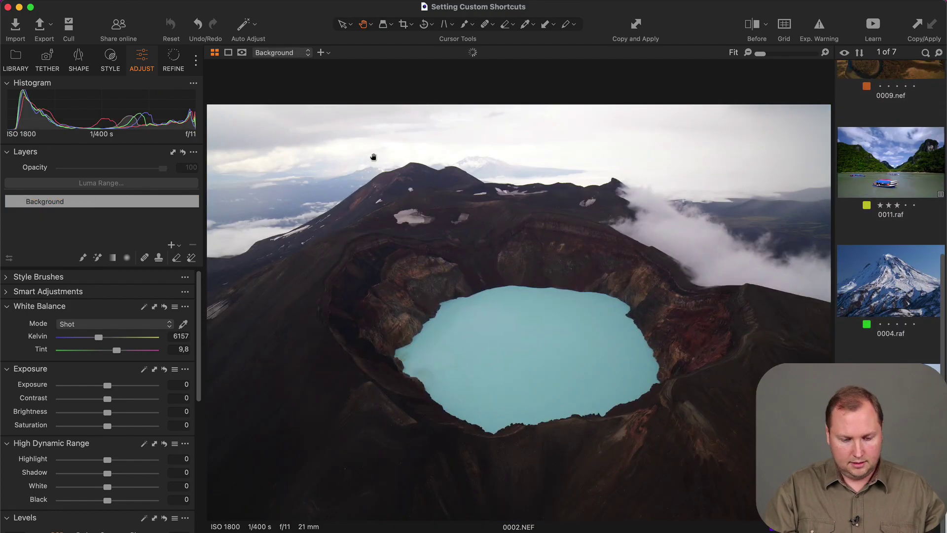
left_click(111, 58)
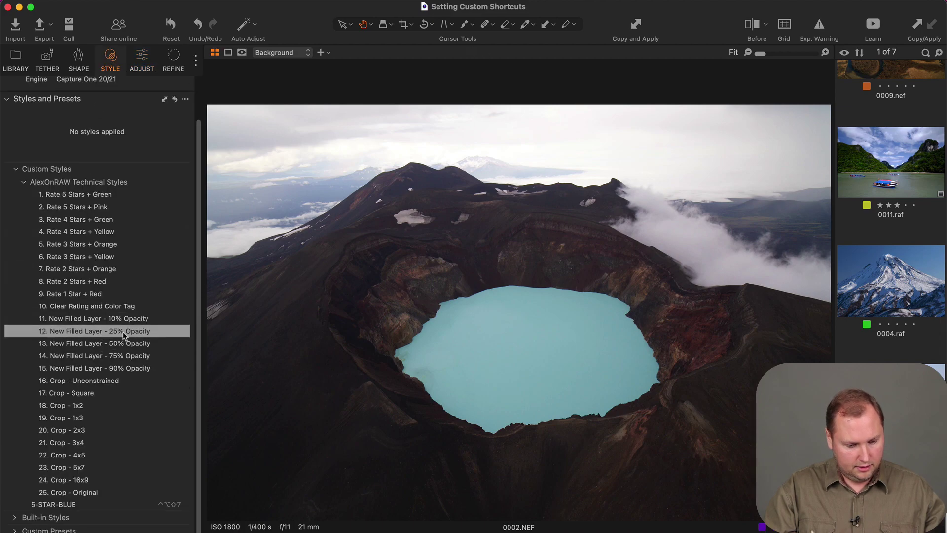
left_click(108, 356)
left_click(142, 58)
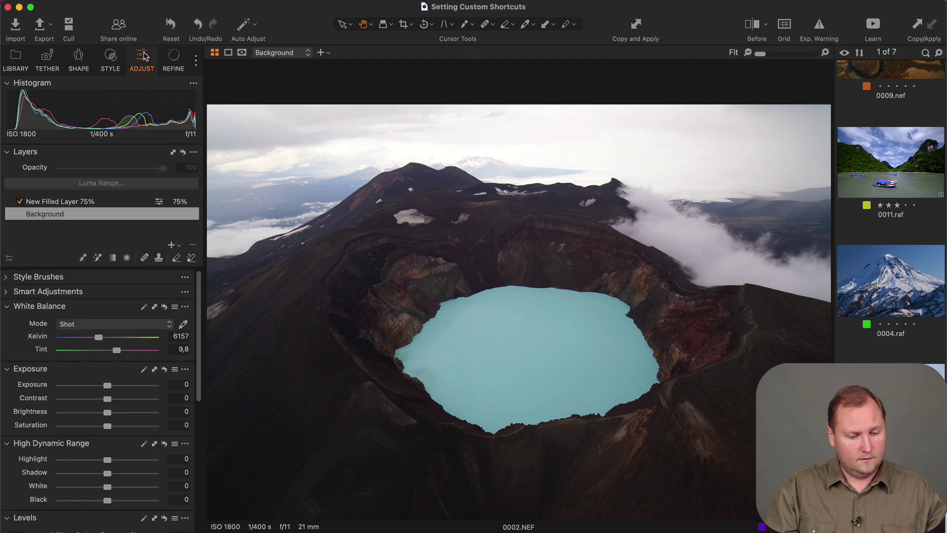
left_click(51, 202)
key("m")
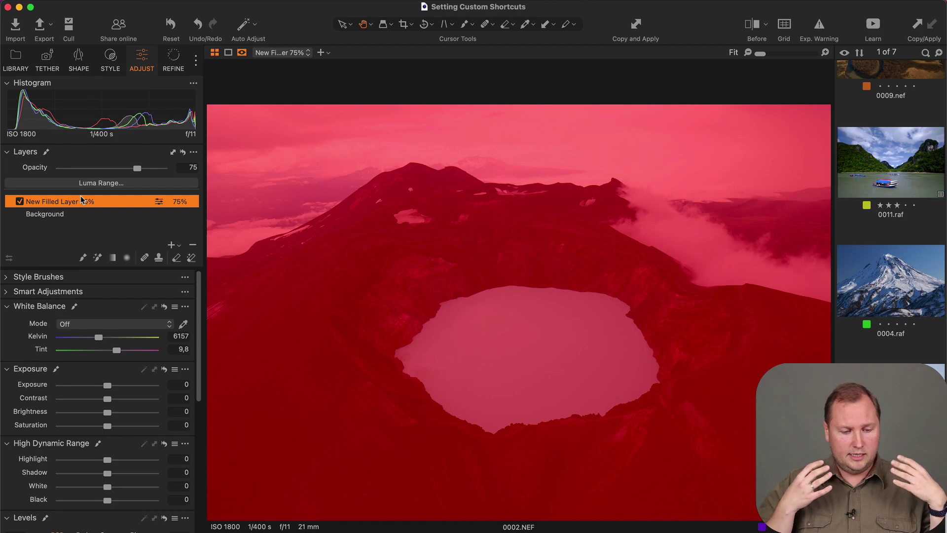
Start assigning a shortcut to the 50% filled-layer style, then undo the 75% filled layer on 0002.NEF.
left_click(111, 57)
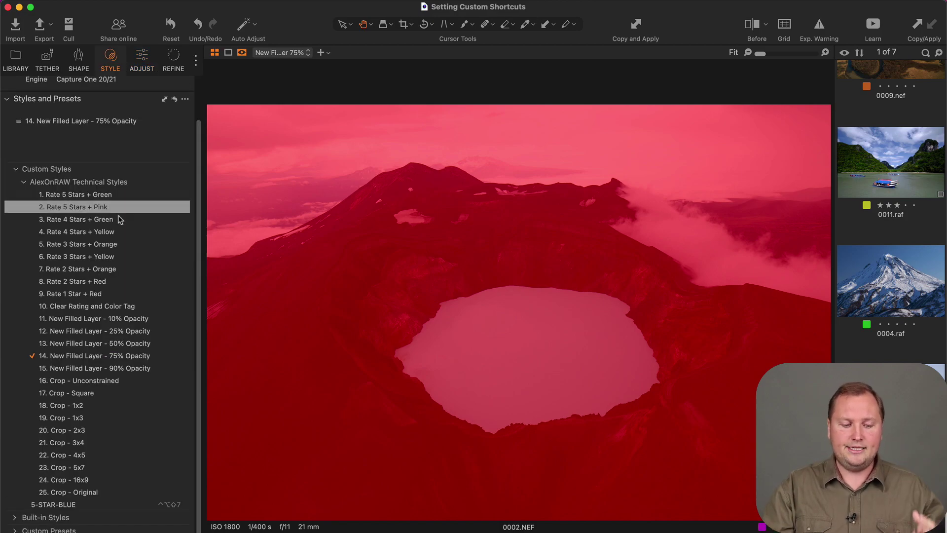
left_click(155, 365)
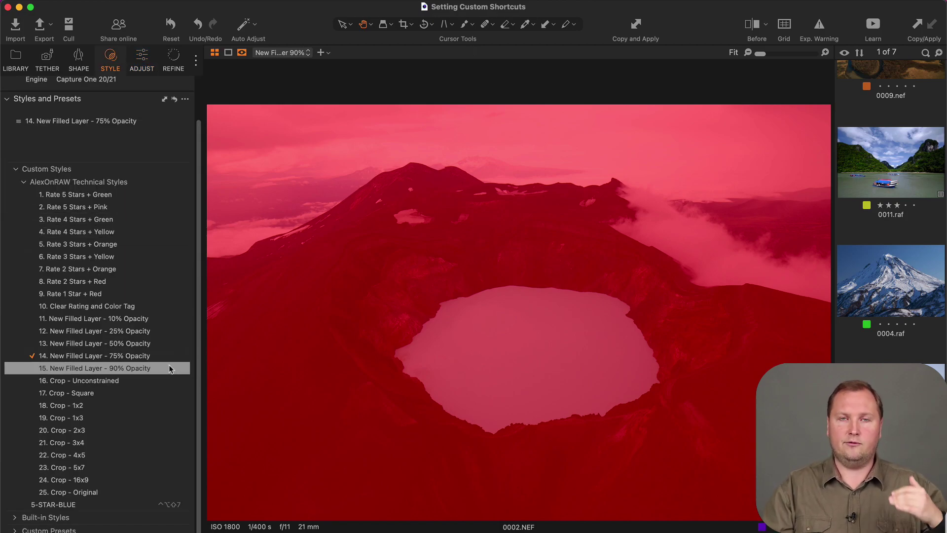
left_click(175, 344)
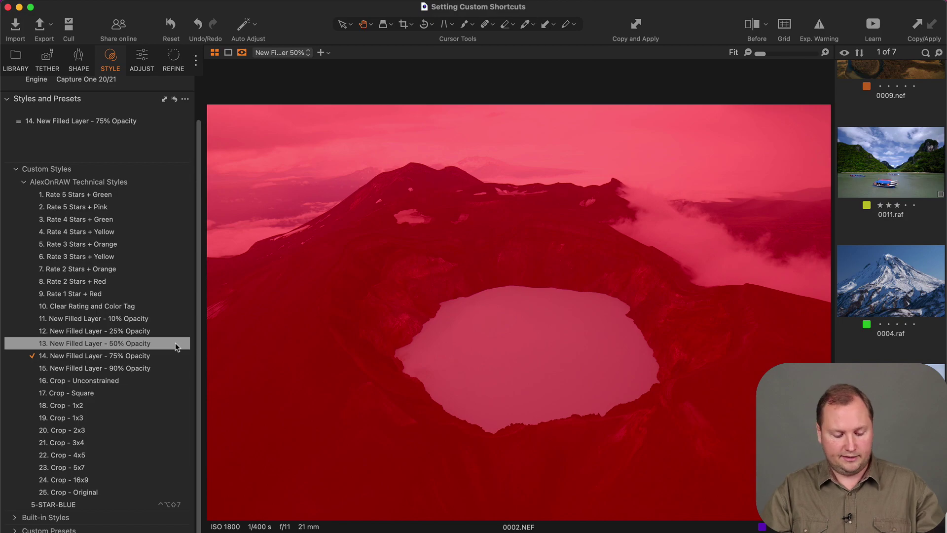
left_click(175, 347, "ctrl")
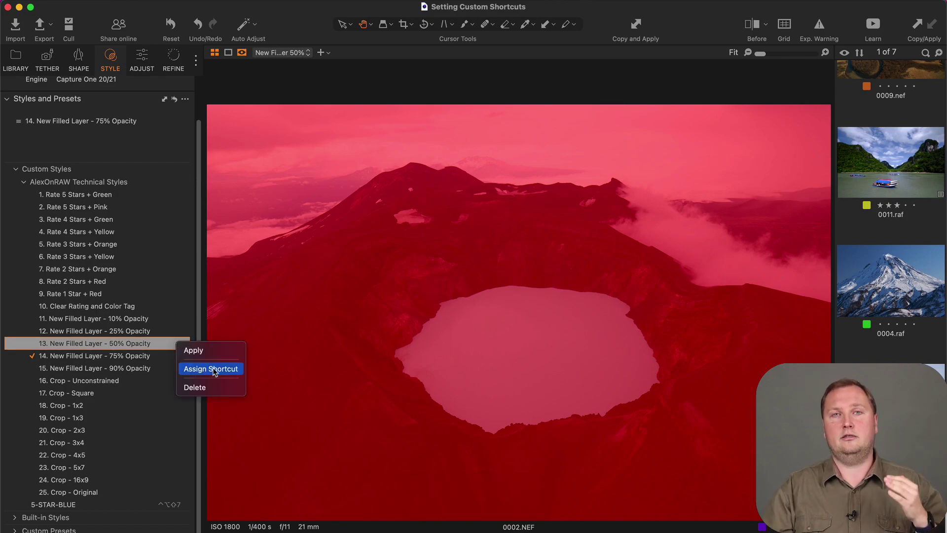
left_click(130, 345)
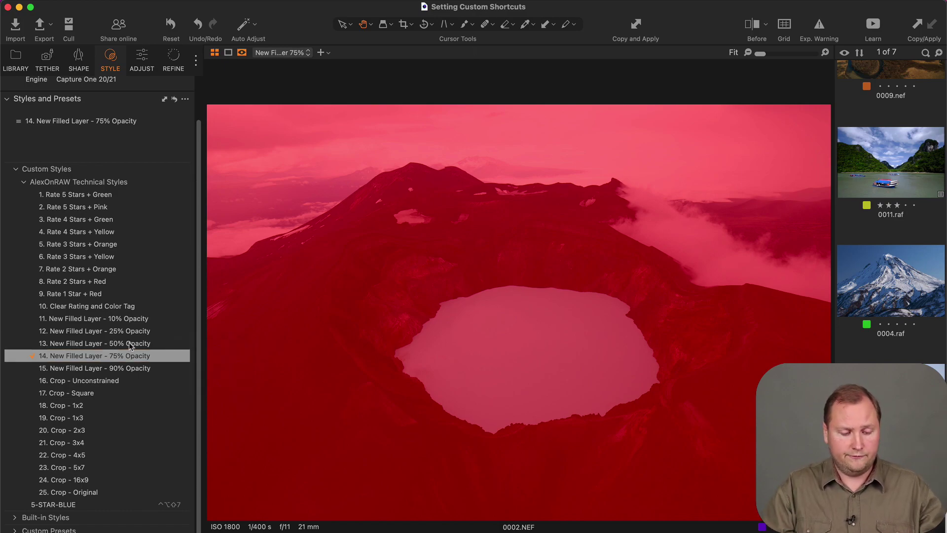
key("ctrl+alt+shift+5")
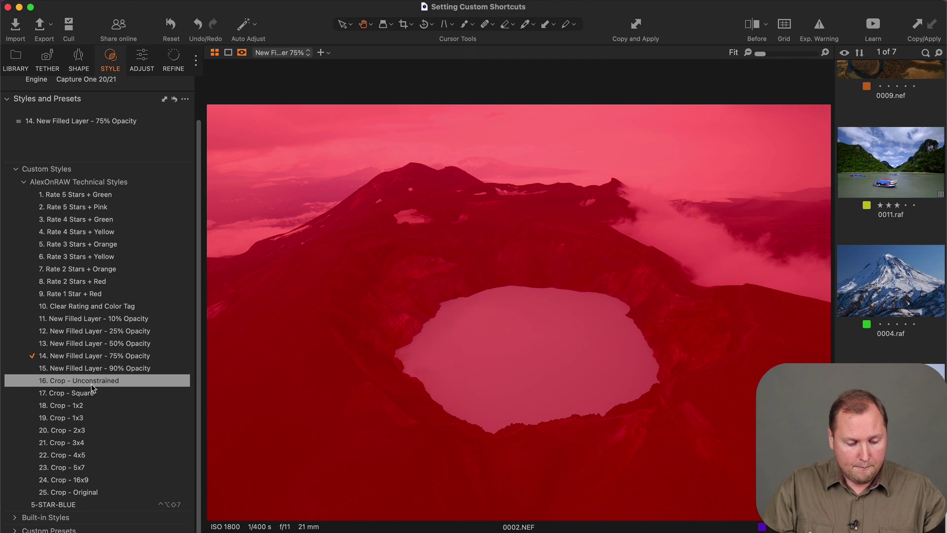
key("super+r")
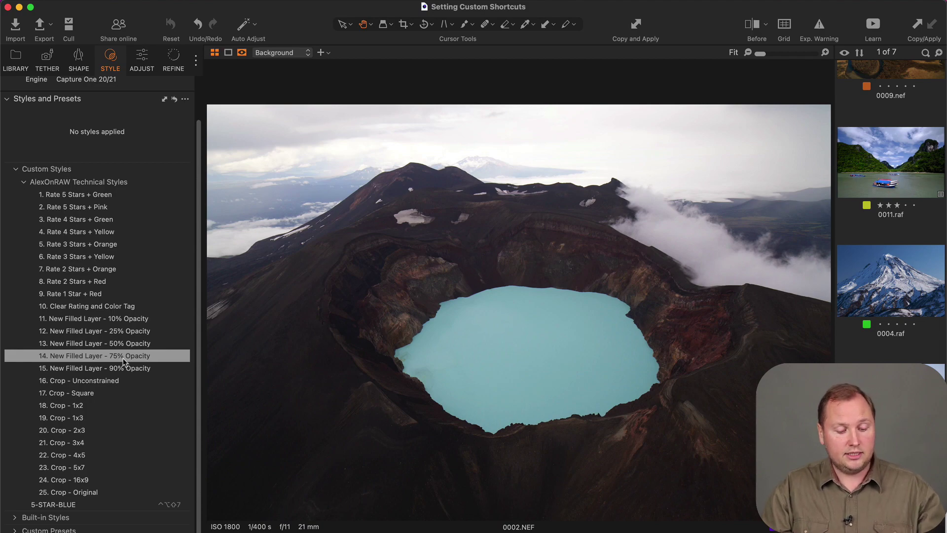
left_click(121, 366)
left_click(114, 384)
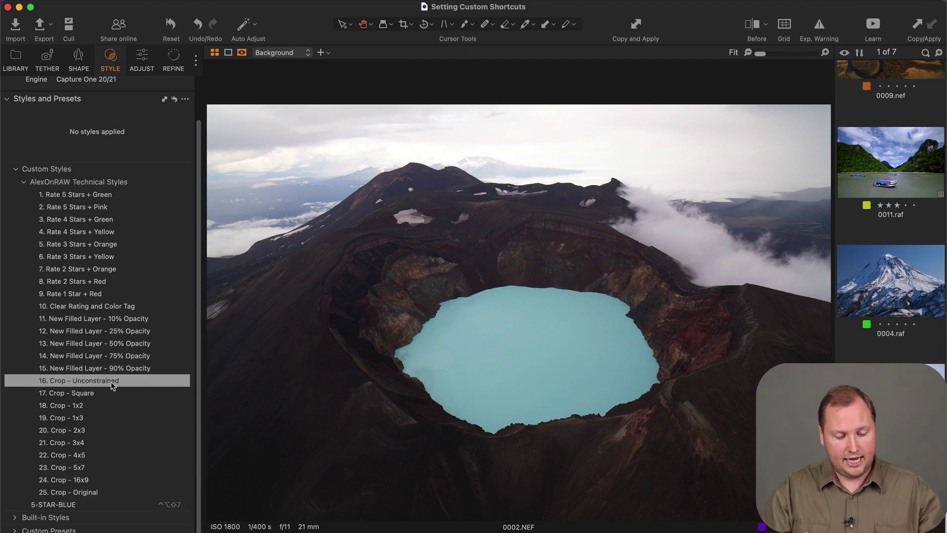
left_click(138, 479)
left_click(167, 392)
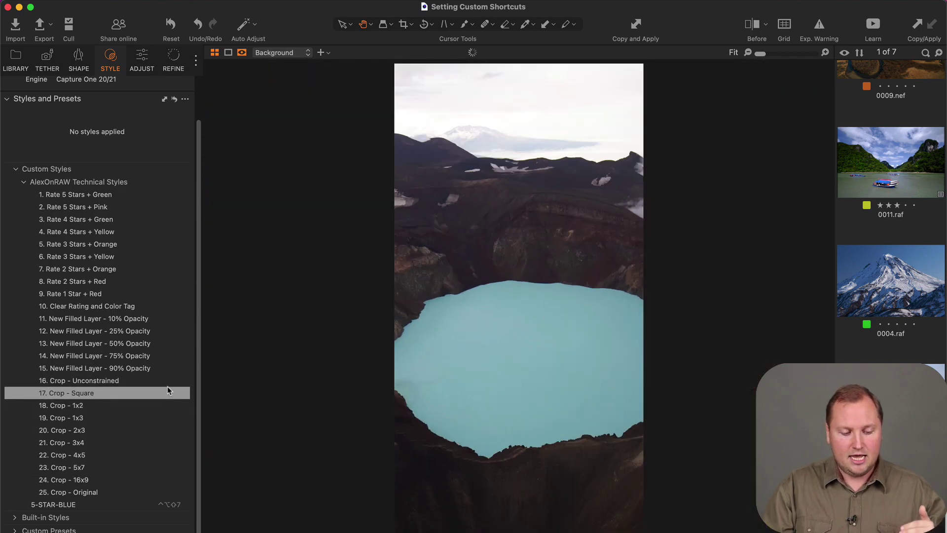
left_click(156, 405)
left_click(144, 417)
left_click(137, 430)
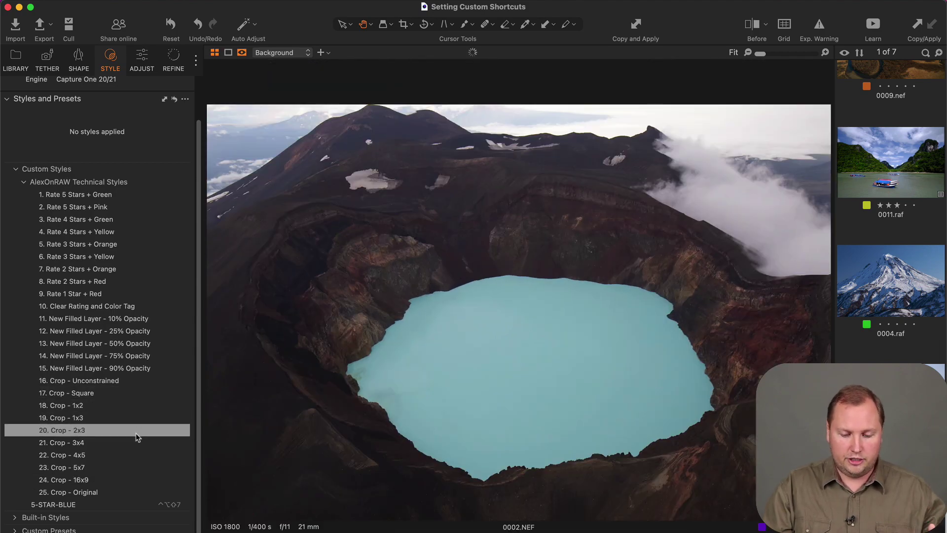
left_click(148, 419)
left_click(155, 393)
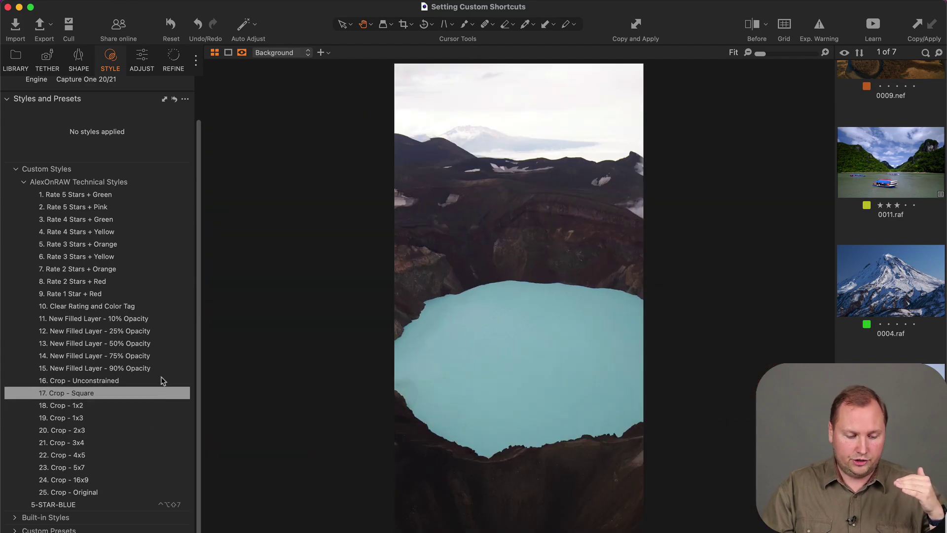
left_click(139, 381)
left_click(129, 390)
left_click(111, 455)
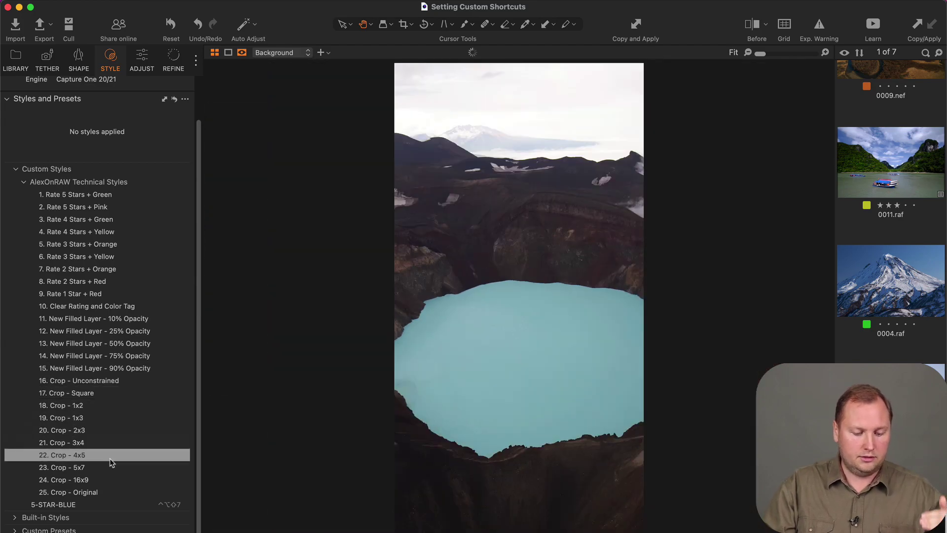
left_click(102, 480)
left_click(97, 491)
left_click(113, 455)
left_click(121, 430)
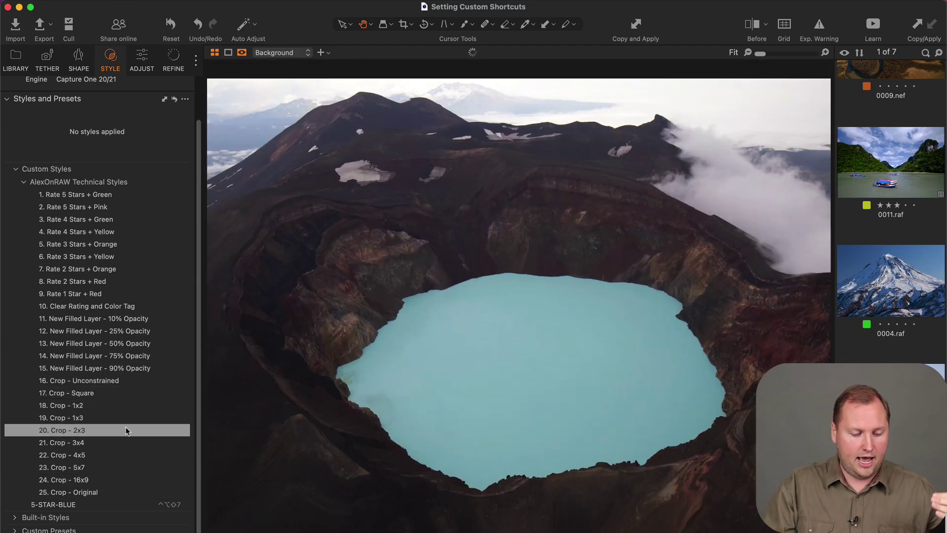
left_click(113, 442)
left_click(112, 430)
left_click(126, 394)
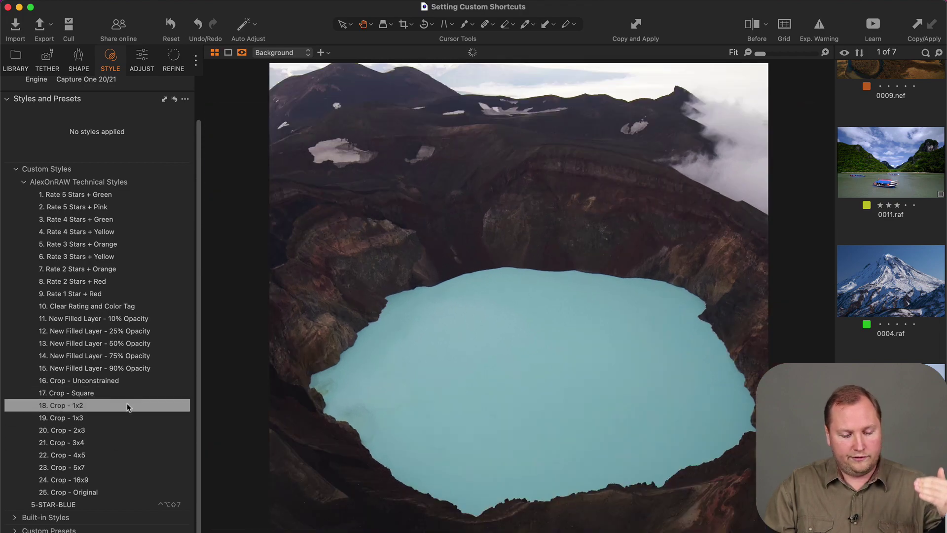
left_click(123, 430)
left_click(114, 467)
left_click(109, 478)
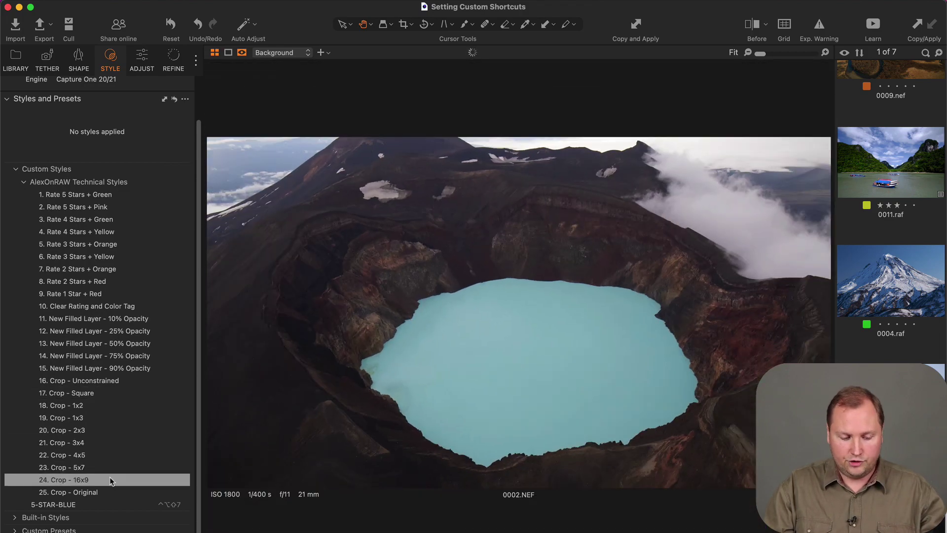
left_click(138, 433)
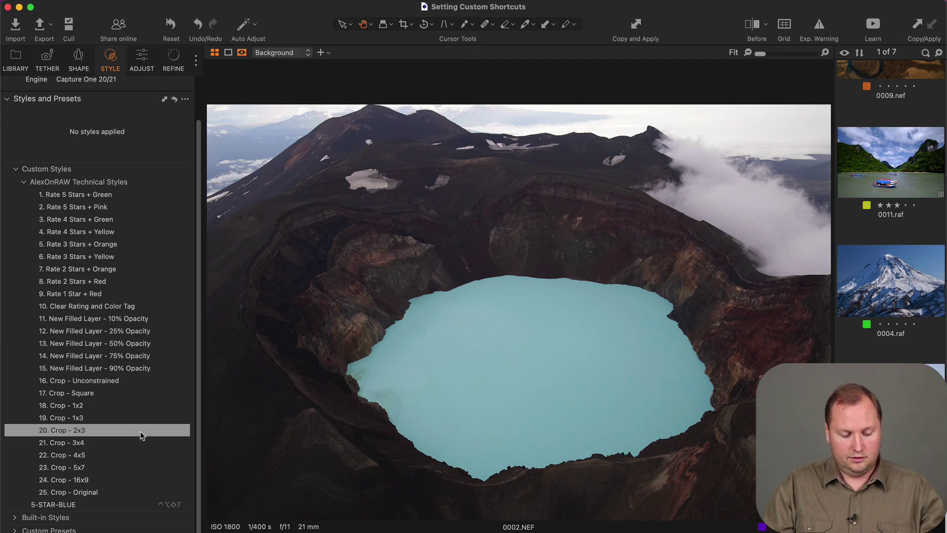
Change 0011.raf's Base Characteristics curve from Auto to Fujifilm CLASSIC CHROME.
right_click(140, 431)
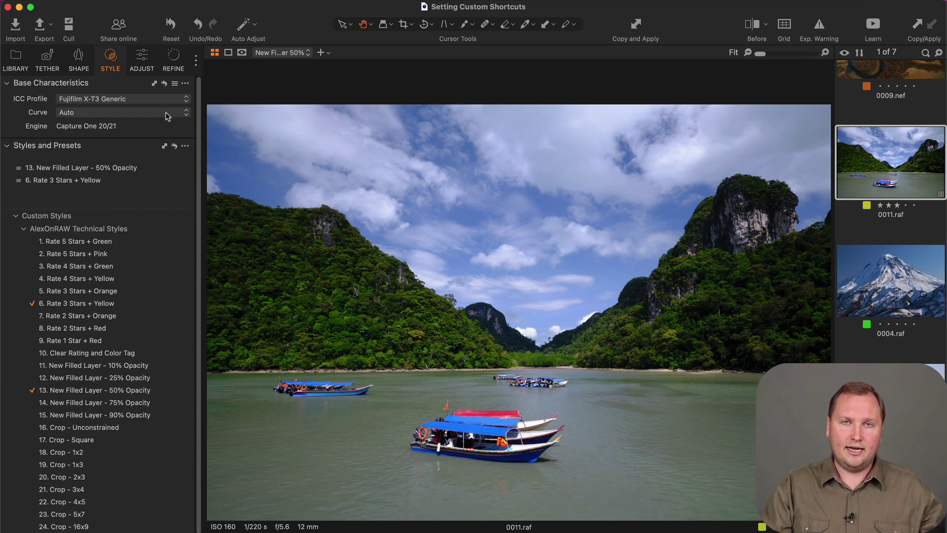
left_click(166, 116)
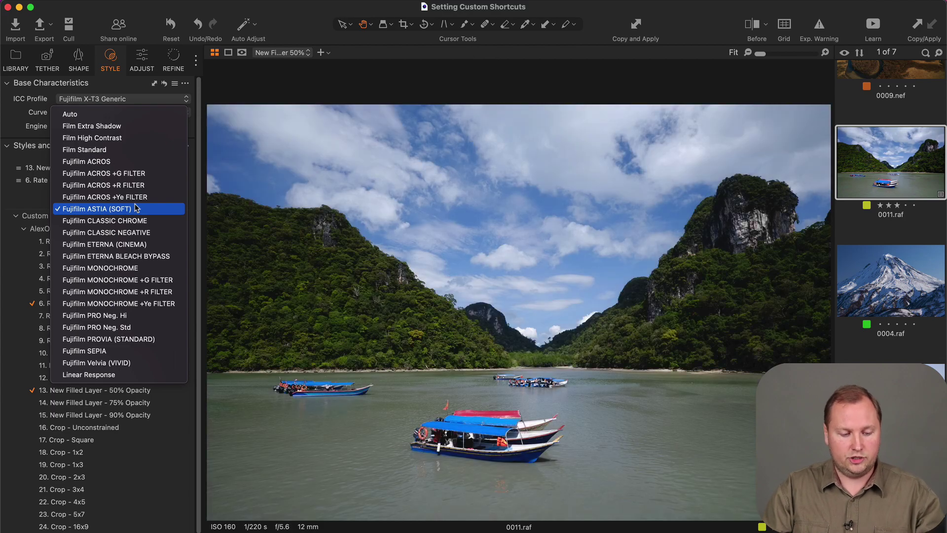
left_click(152, 223)
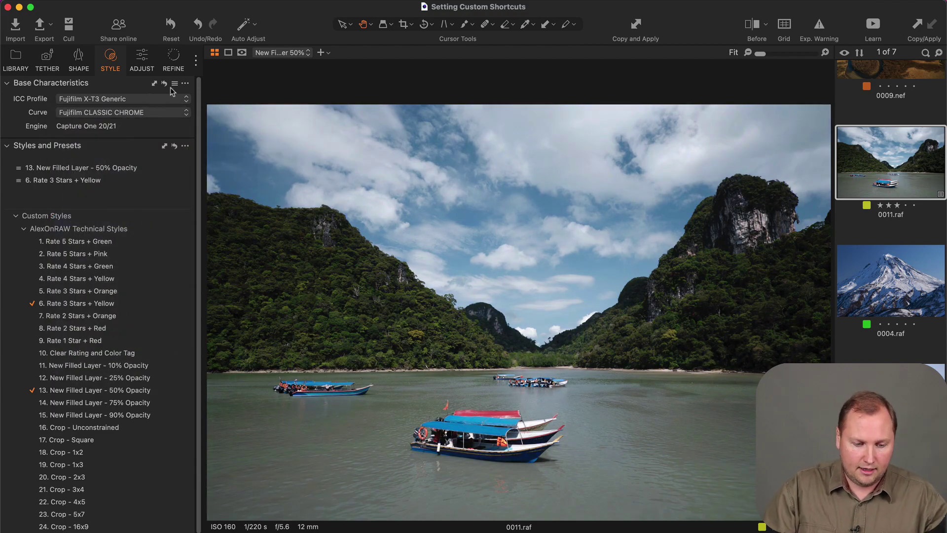
left_click(141, 59)
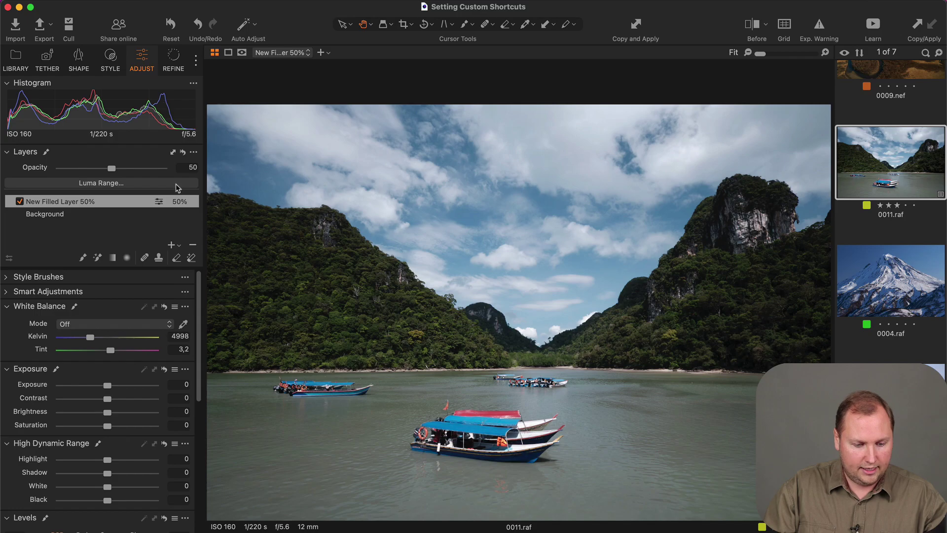
left_click(110, 60)
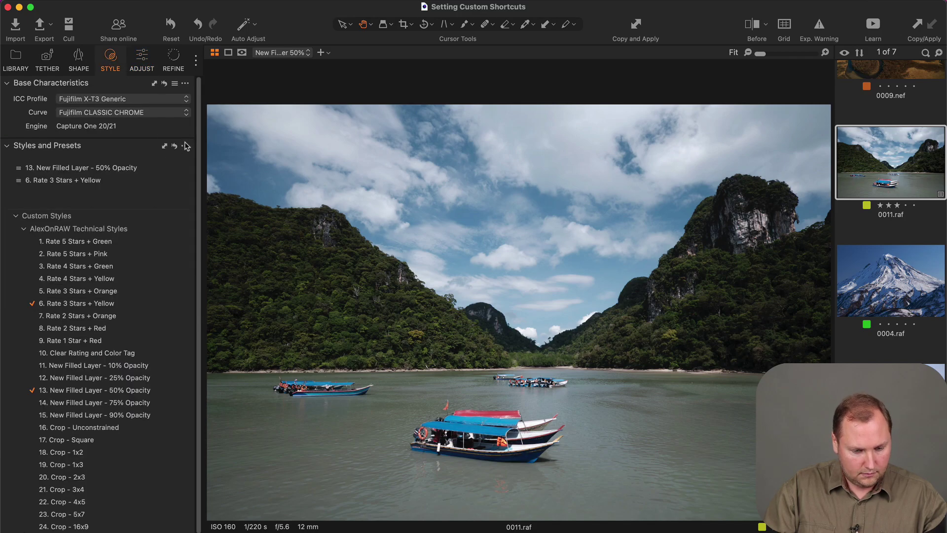
Save a new user style named CHROME containing only the Film Curve, excluding the 50% filled layer and composition.
left_click(185, 146)
left_click(209, 157)
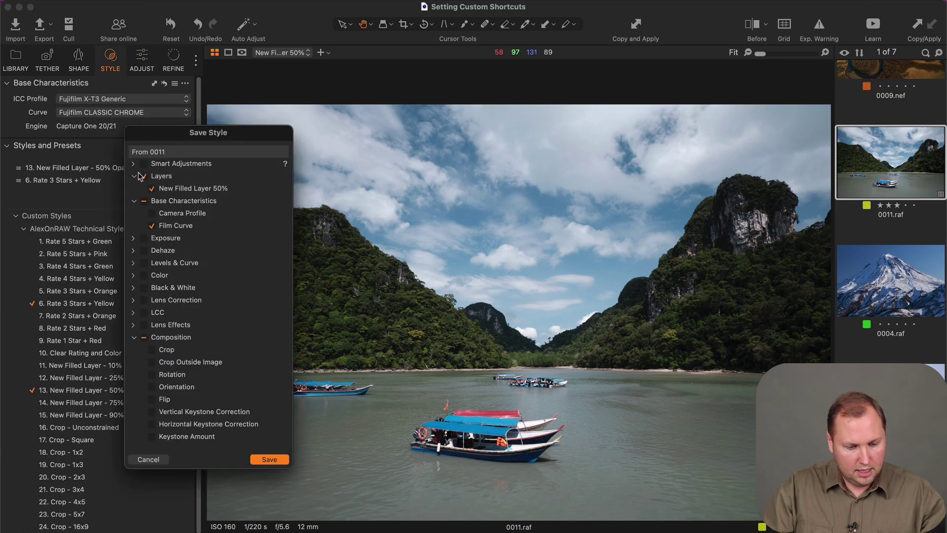
left_click_drag(210, 158, 254, 156)
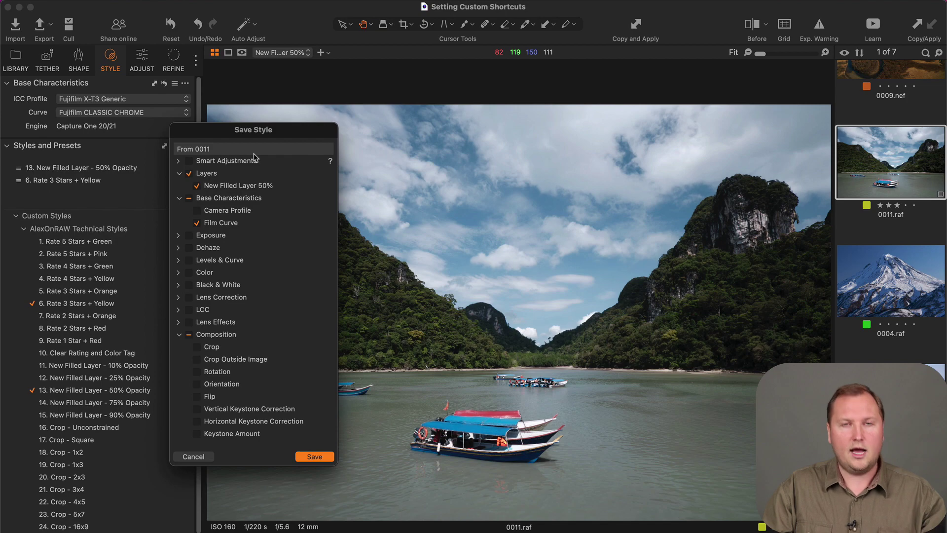
left_click(189, 173)
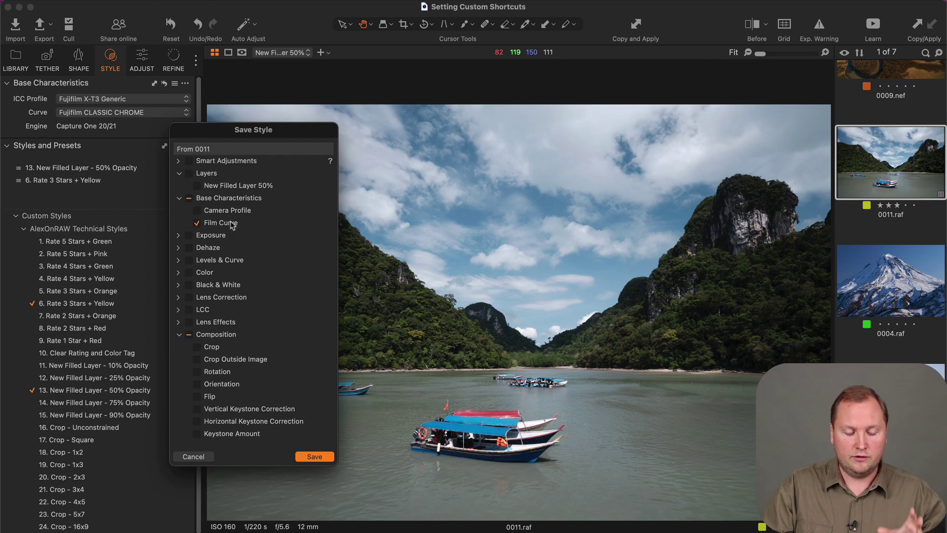
left_click(188, 334)
left_click(188, 334)
left_click(179, 335)
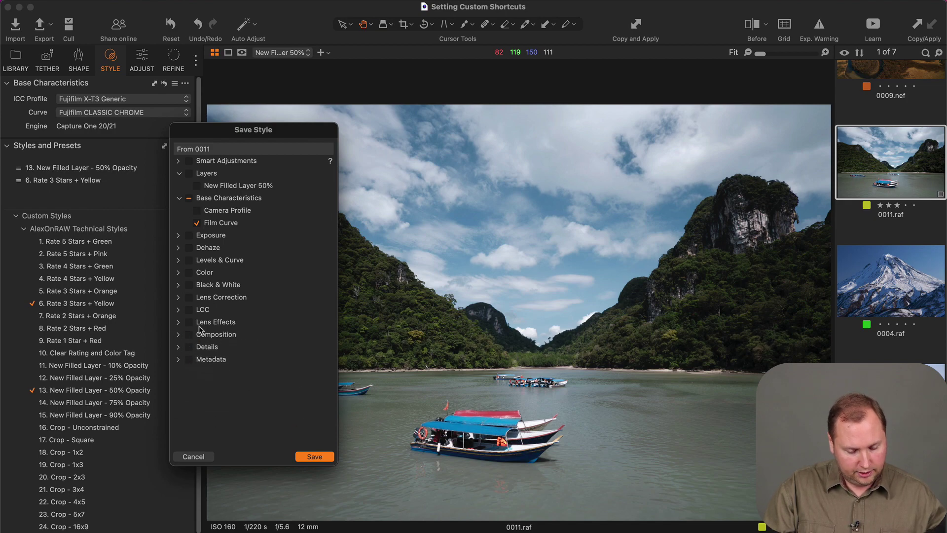
left_click(314, 457)
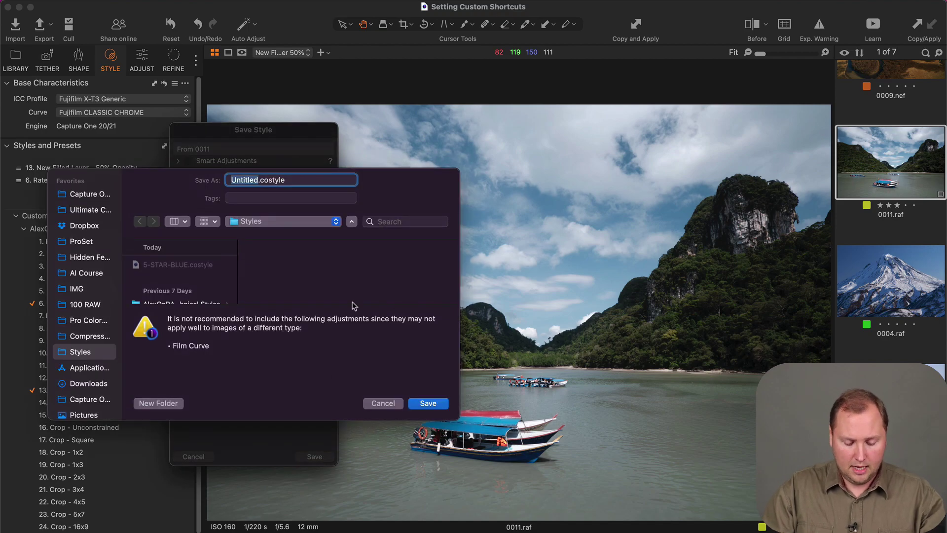
type("CHROME")
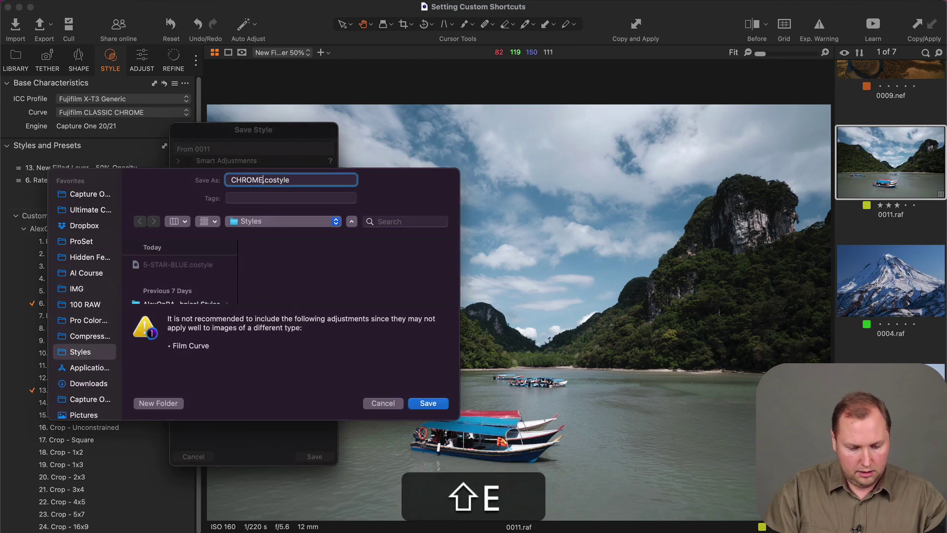
key("Return")
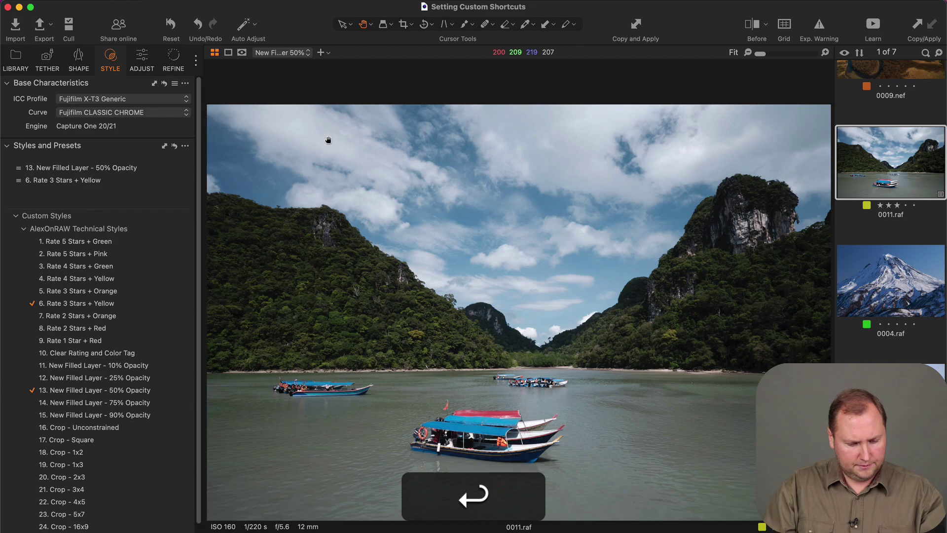
Select mountain photo 0004.raf, collapse AlexOnRAW Technical Styles, and preview the CHROME style.
left_click(921, 278)
scroll(921, 279, "up", 5)
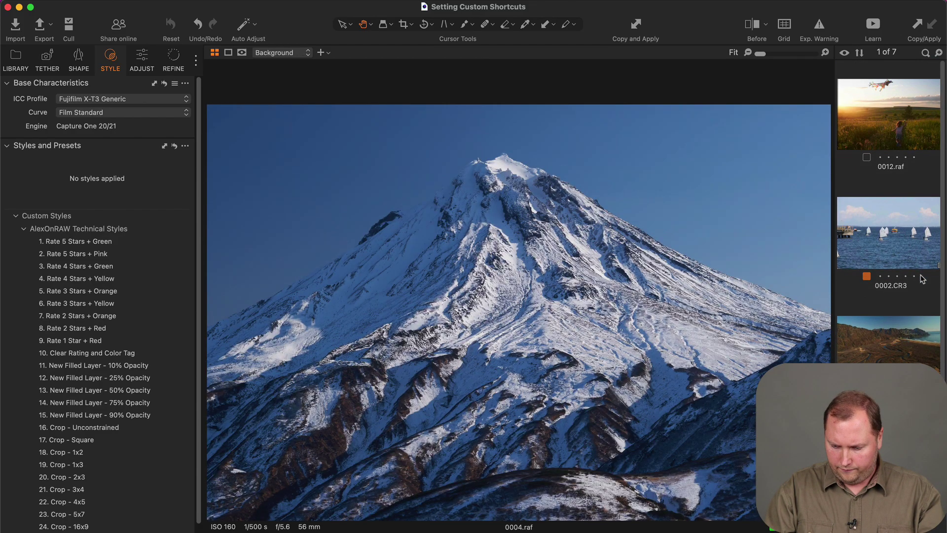
scroll(921, 279, "down", 5)
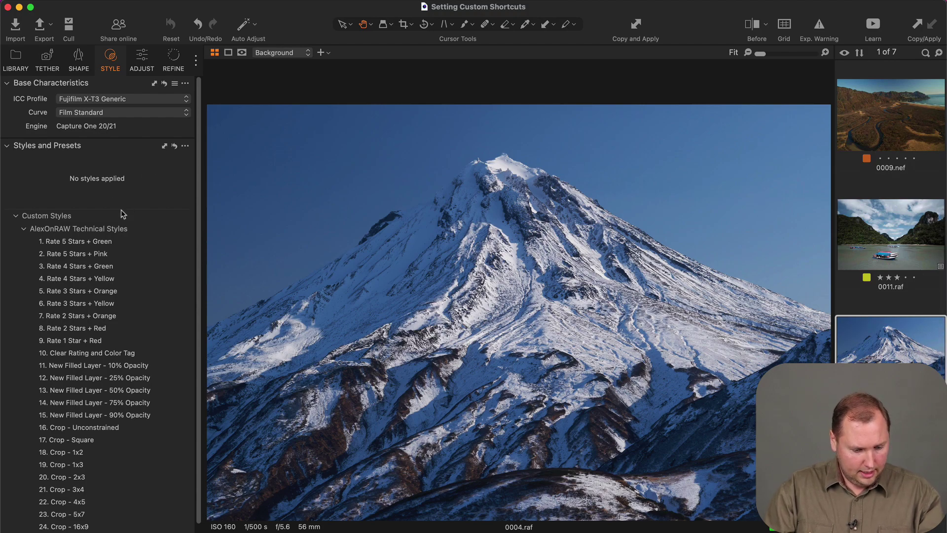
left_click(24, 229)
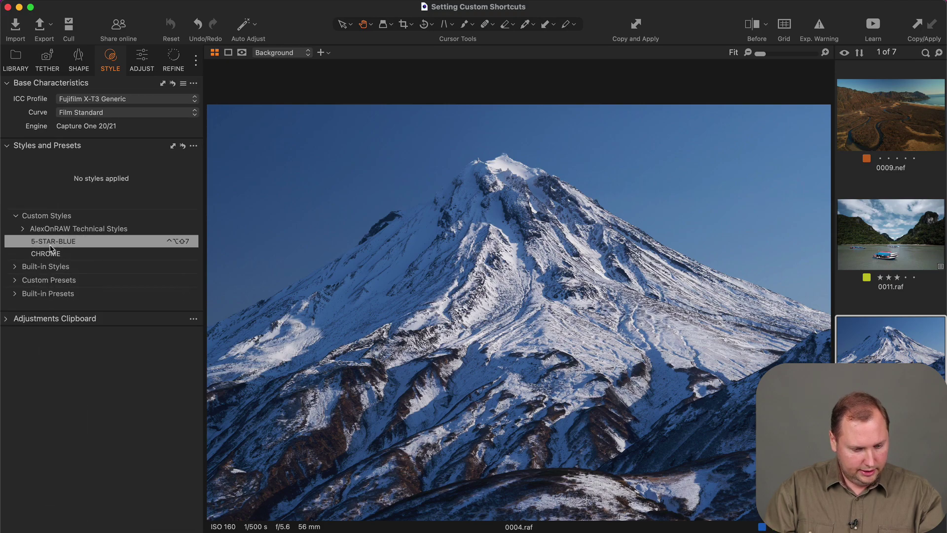
left_click(72, 252)
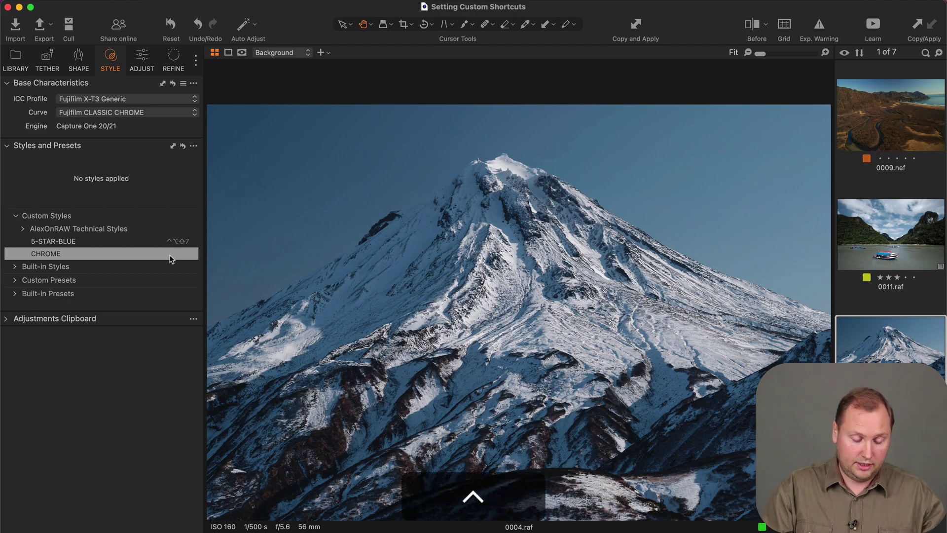
Assign Ctrl+Option+Shift+W to the CHROME style and use it to apply CHROME to 0004.raf.
right_click(169, 259)
left_click(193, 305)
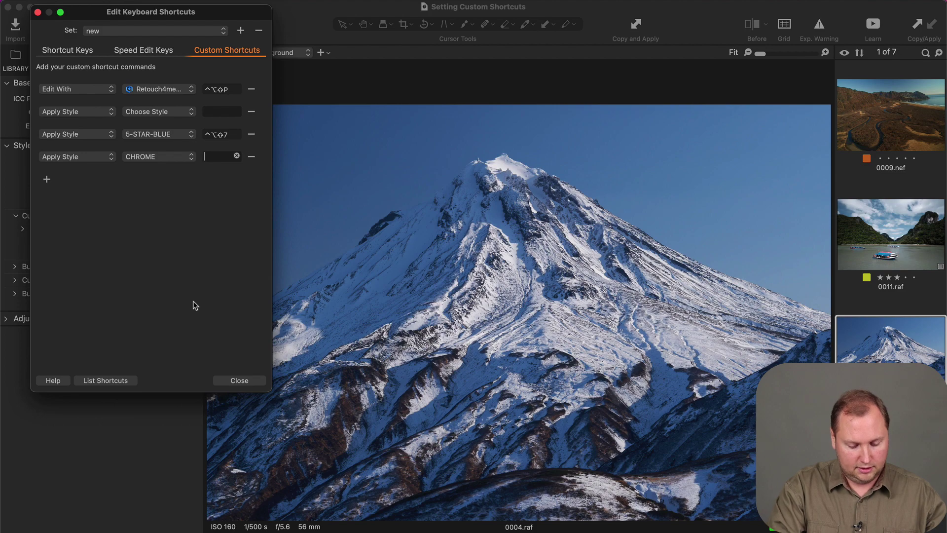
key("ctrl+alt+shift+w")
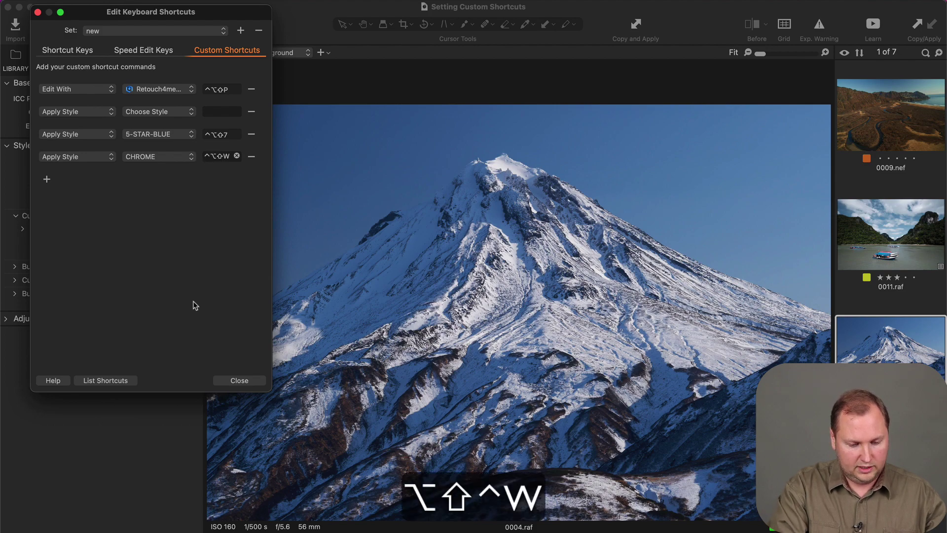
left_click(252, 382)
scroll(909, 252, "down", 2)
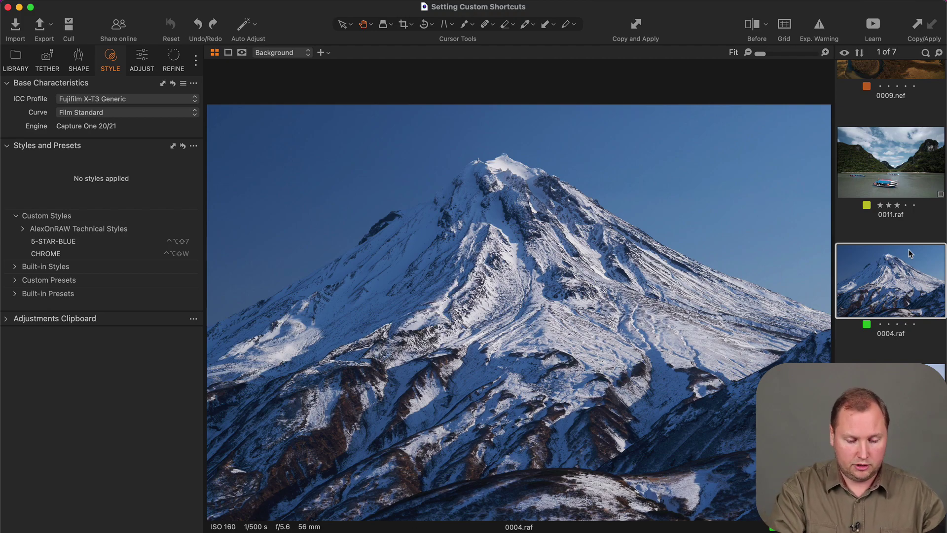
key("ctrl+alt+shift+w")
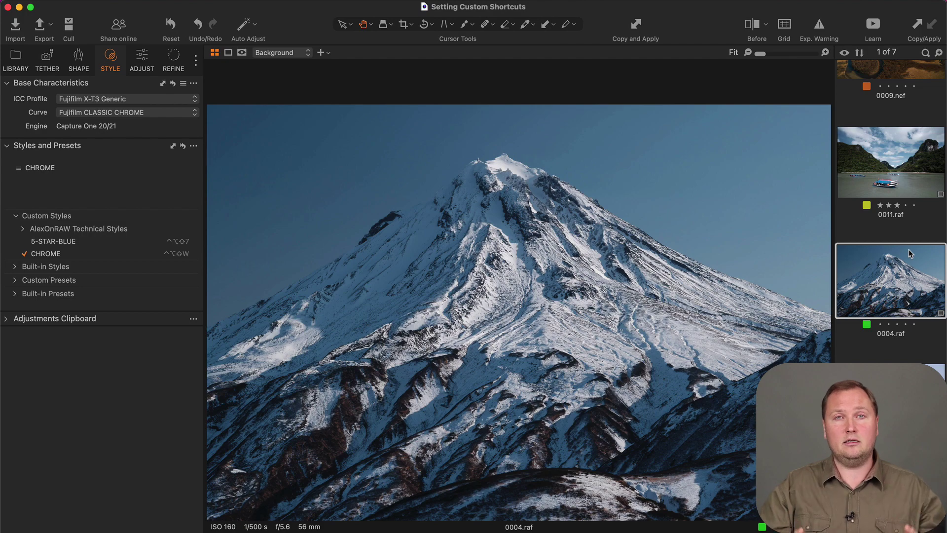